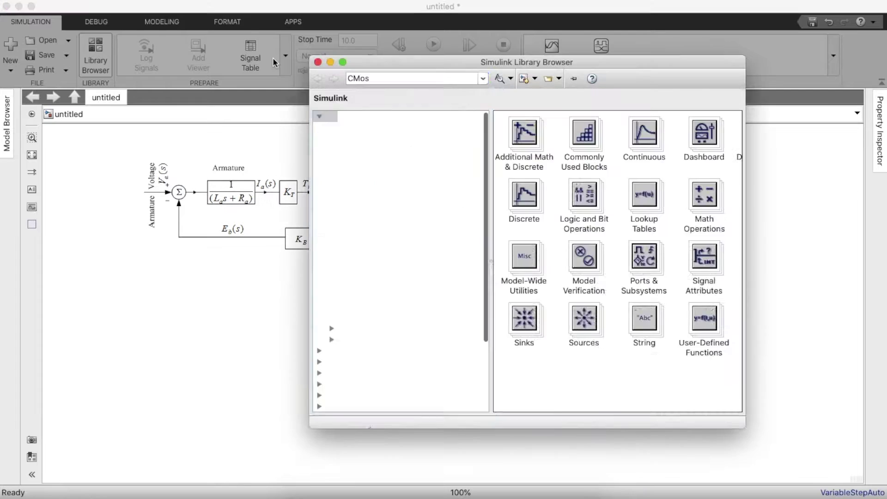
Find the Constant block in the library and place it below the reference diagram.
{"action": "left_click", "coordinate": [400, 80]}
{"action": "type", "text": "C"}
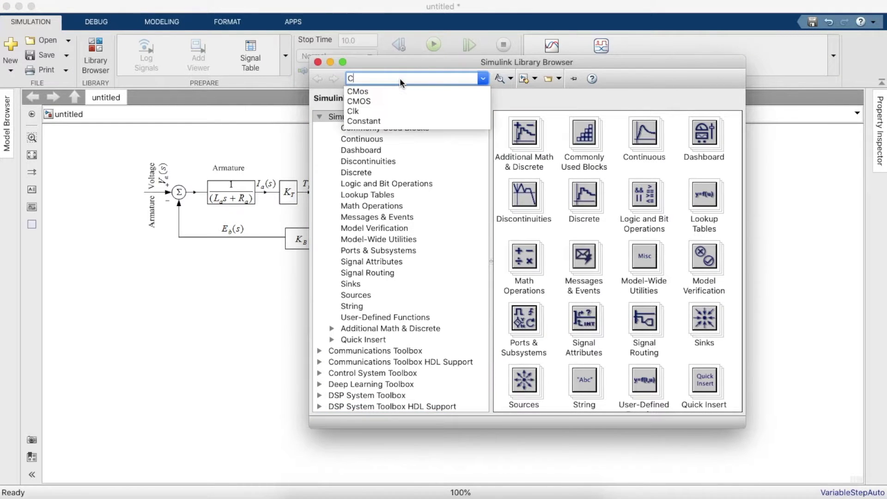
{"action": "type", "text": "onstant"}
{"action": "key", "text": "Return"}
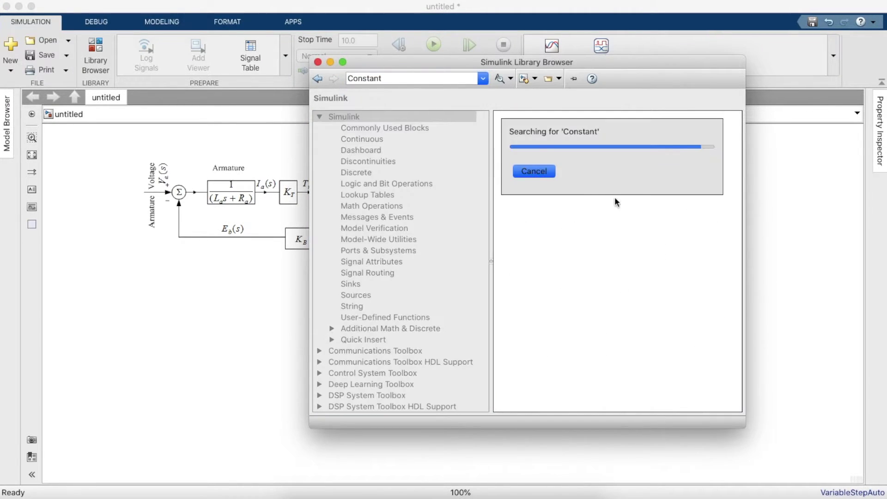
{"action": "left_click", "coordinate": [554, 160]}
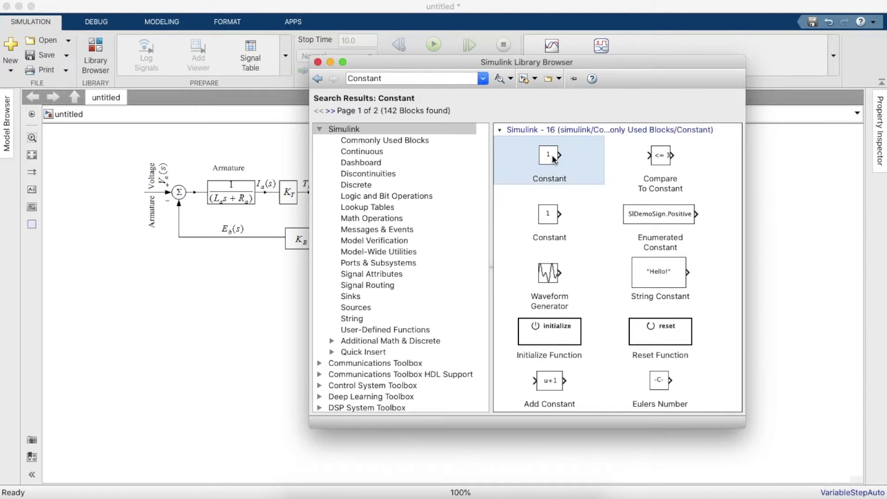
{"action": "left_click_drag", "start_coordinate": [554, 159], "coordinate": [221, 356]}
{"action": "left_click", "coordinate": [257, 323]}
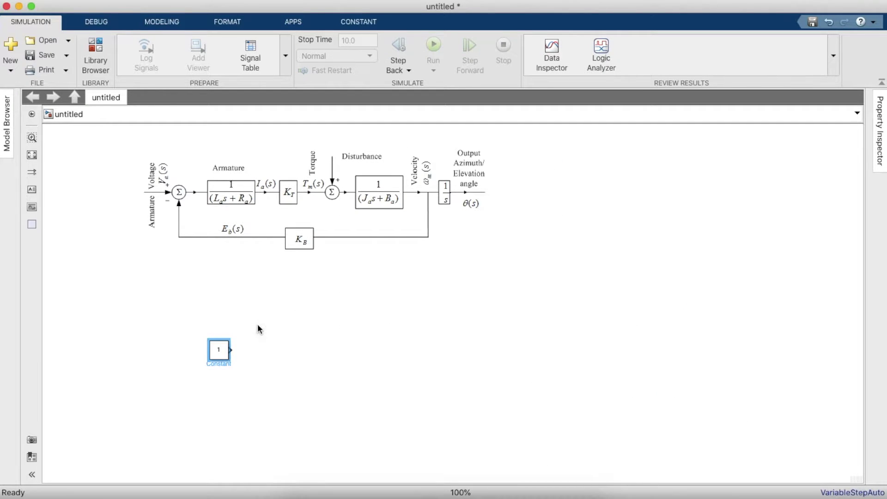
{"action": "left_click_drag", "start_coordinate": [222, 352], "coordinate": [219, 327]}
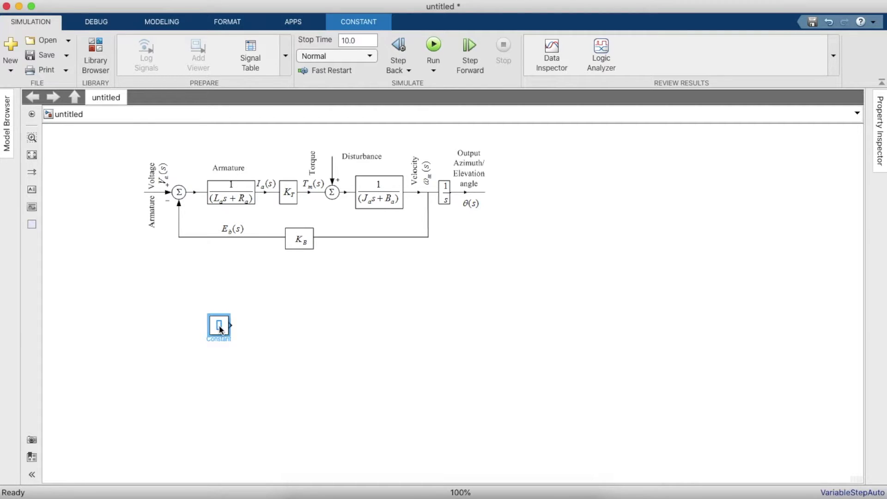
Set the Constant block's value to 220.
{"action": "double_click", "coordinate": [219, 326]}
{"action": "type", "text": "2"}
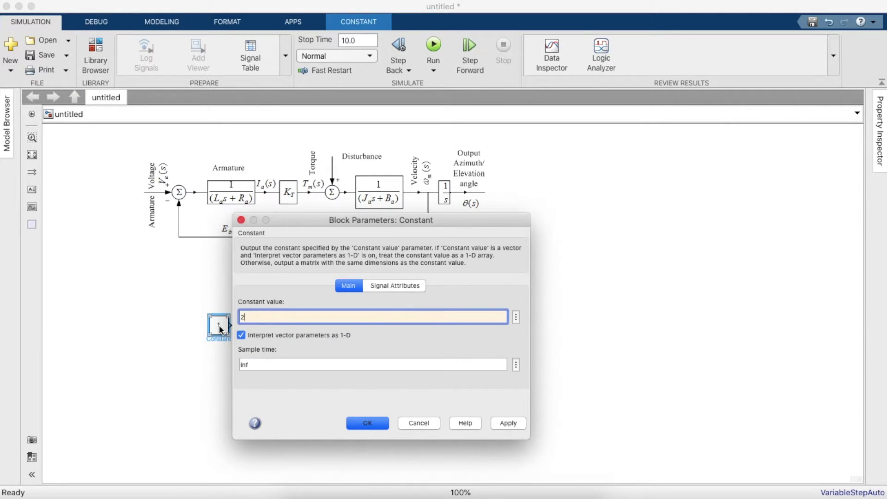
{"action": "type", "text": "20"}
{"action": "left_click", "coordinate": [360, 421]}
Add a Sum block to the right of the 220 constant.
{"action": "left_click", "coordinate": [96, 56]}
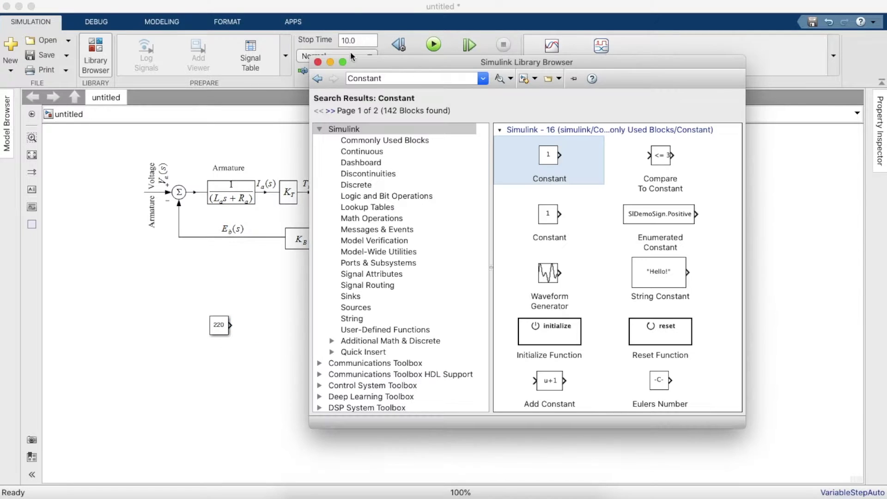
{"action": "double_click", "coordinate": [392, 78]}
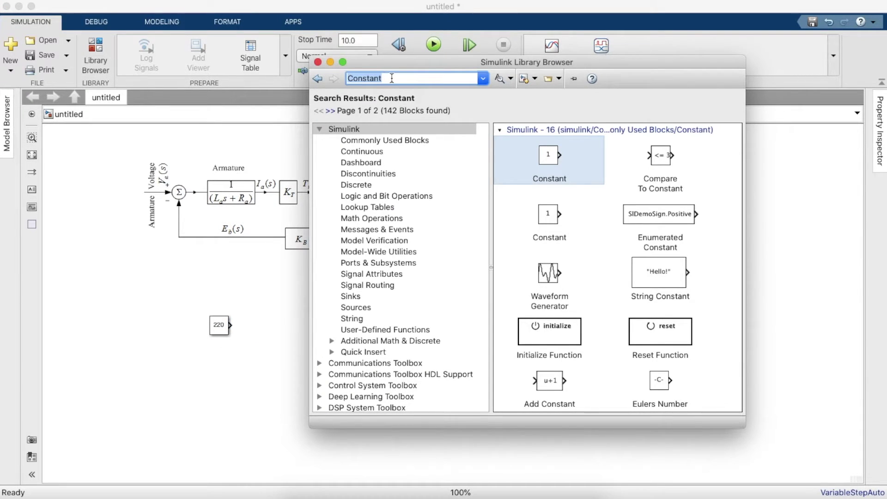
{"action": "type", "text": "Add"}
{"action": "key", "text": "Return"}
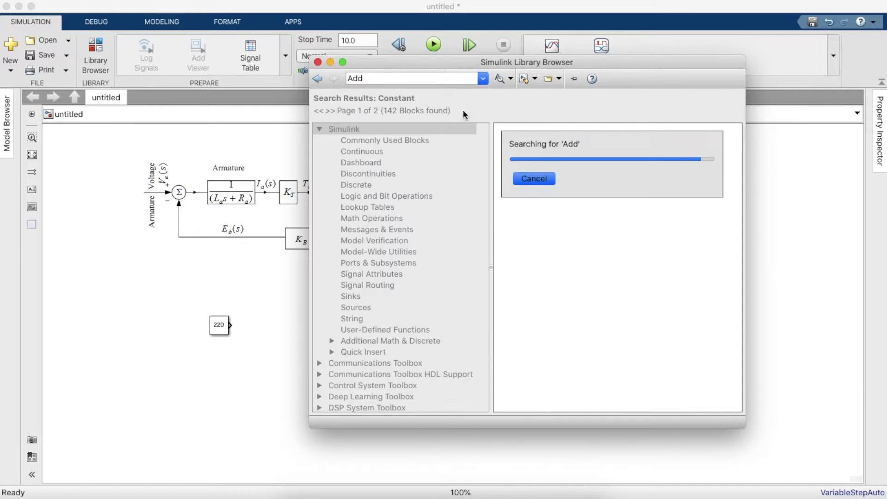
{"action": "left_click_drag", "start_coordinate": [633, 151], "coordinate": [232, 325]}
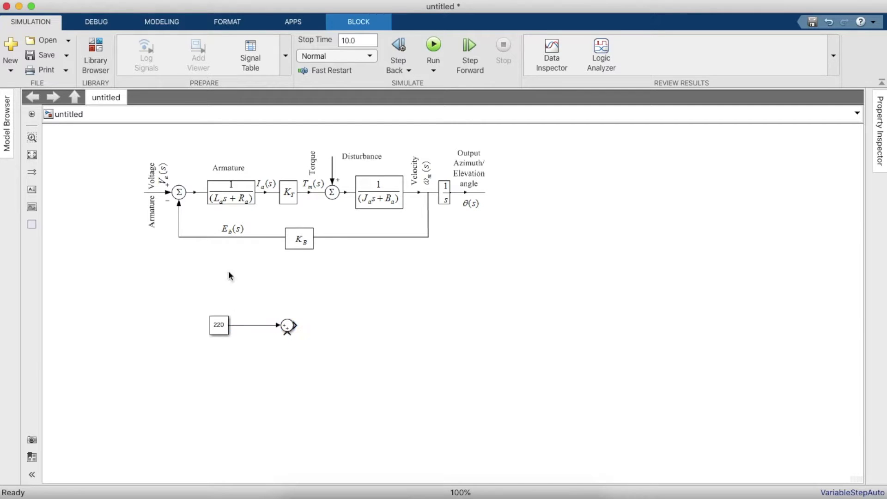
Add a Transfer Fcn block after the Sum and connect the Sum's output to it.
{"action": "left_click", "coordinate": [88, 51]}
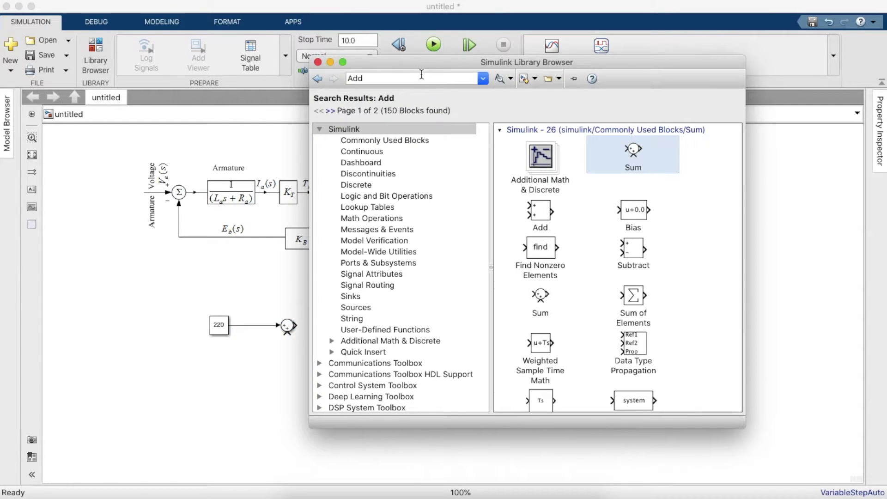
{"action": "left_click", "coordinate": [423, 76]}
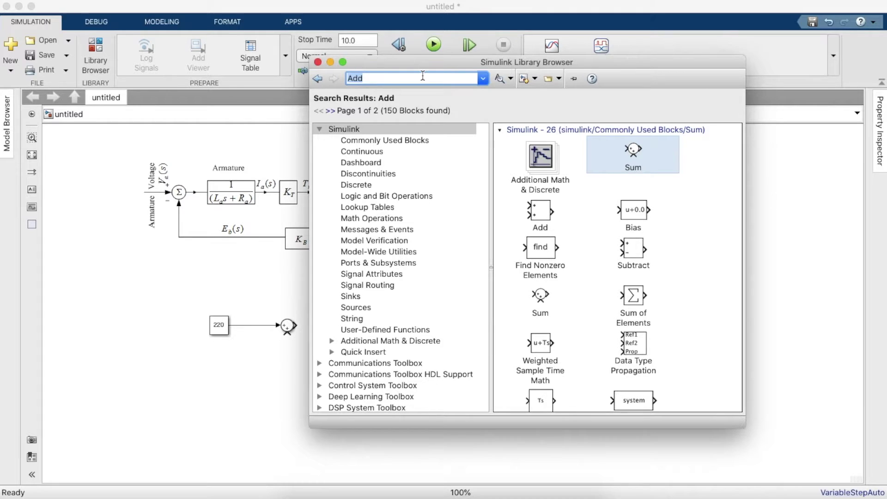
{"action": "key", "text": "BackSpace"}
{"action": "type", "text": "Transfer"}
{"action": "key", "text": "Return"}
{"action": "left_click", "coordinate": [568, 159]}
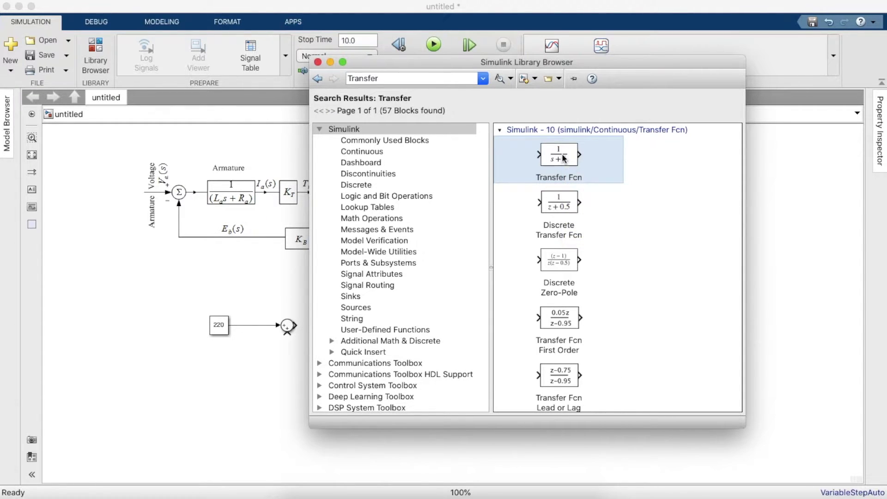
{"action": "left_click_drag", "start_coordinate": [564, 158], "coordinate": [376, 329]}
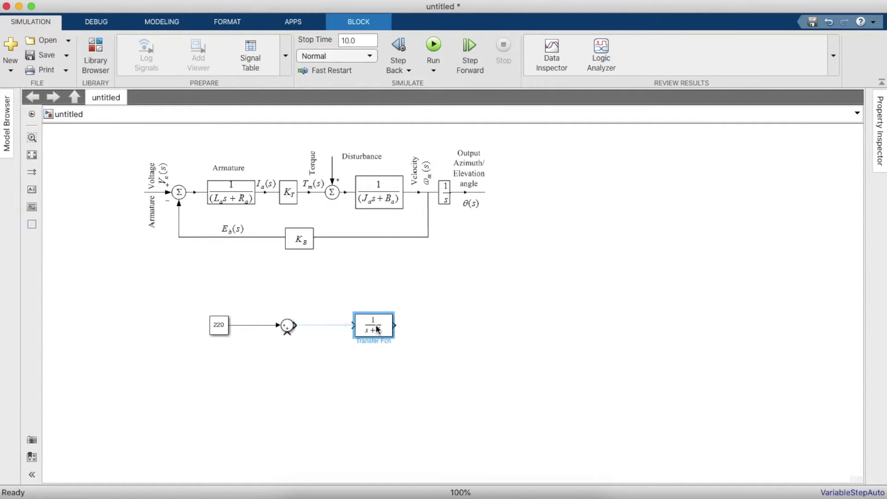
{"action": "left_click", "coordinate": [317, 326]}
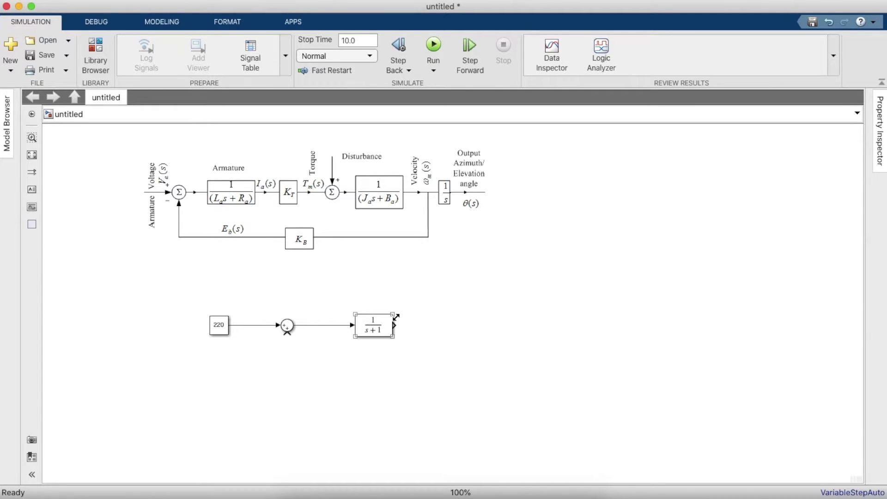
Set the Transfer Fcn denominator to [0.003 0.5] and widen the block to show 1/(0.003s+0.5).
{"action": "double_click", "coordinate": [381, 329]}
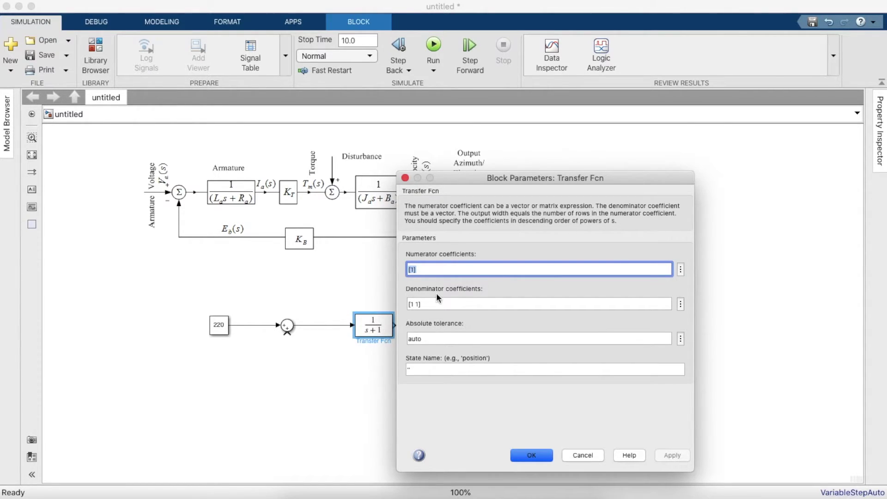
{"action": "left_click", "coordinate": [418, 305]}
{"action": "left_click", "coordinate": [415, 306]}
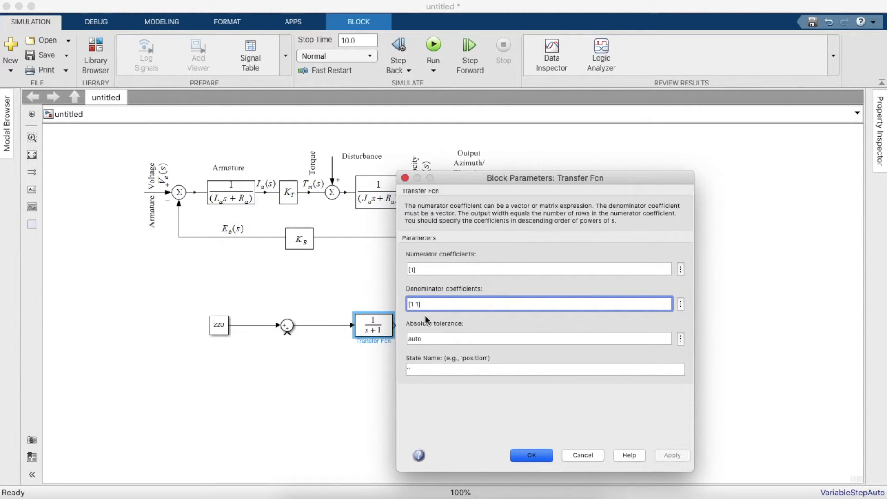
{"action": "key", "text": "BackSpace"}
{"action": "type", "text": "0.003"}
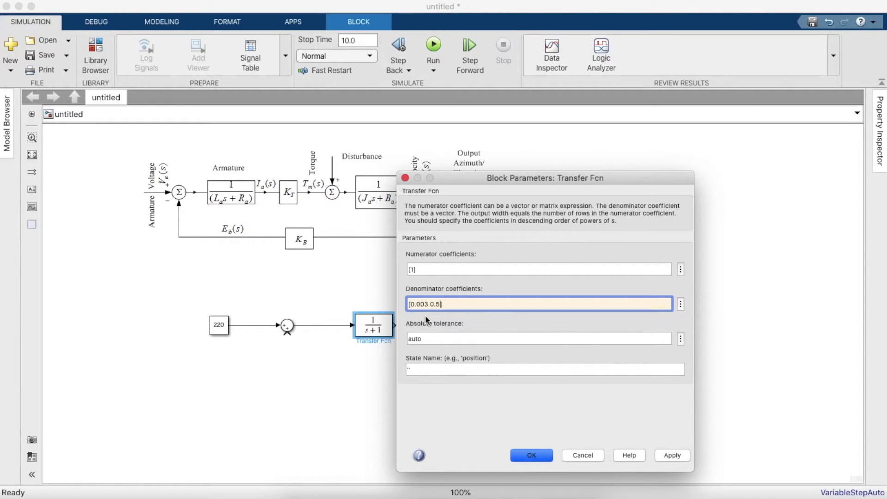
{"action": "key", "text": "Return"}
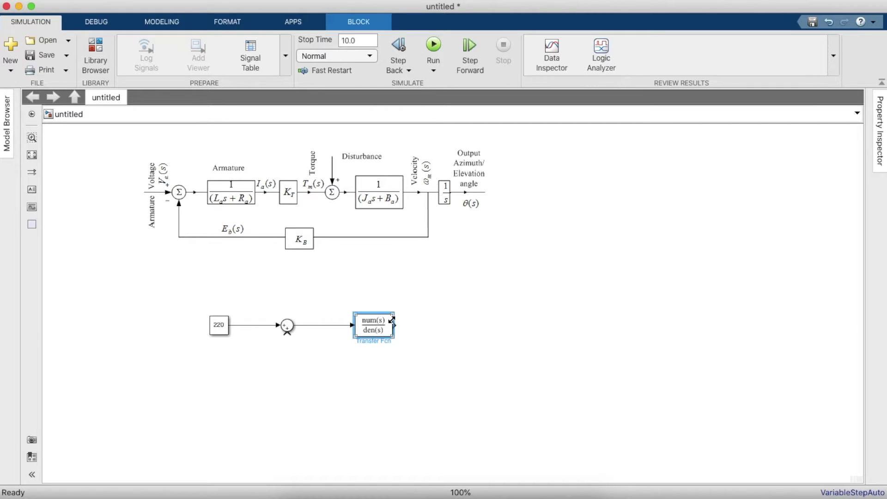
{"action": "left_click_drag", "start_coordinate": [394, 314], "coordinate": [415, 316]}
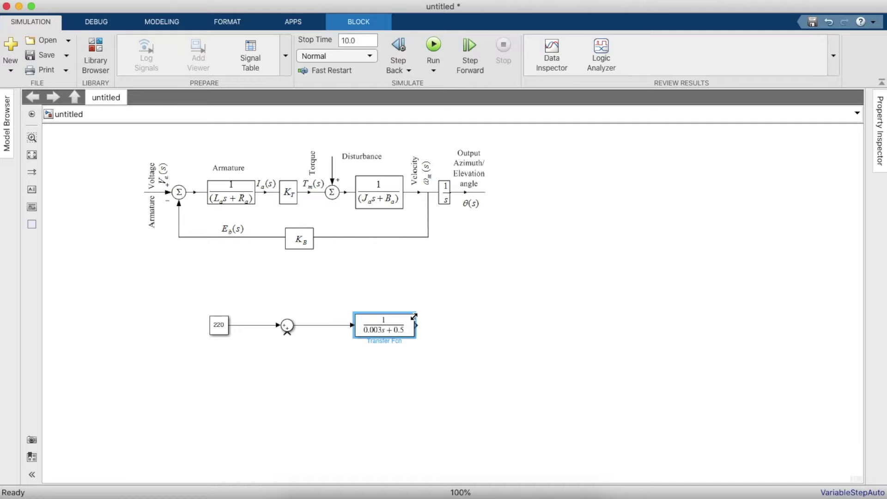
{"action": "left_click", "coordinate": [325, 303]}
Find the Gain block and place it after the transfer function.
{"action": "left_click", "coordinate": [95, 58]}
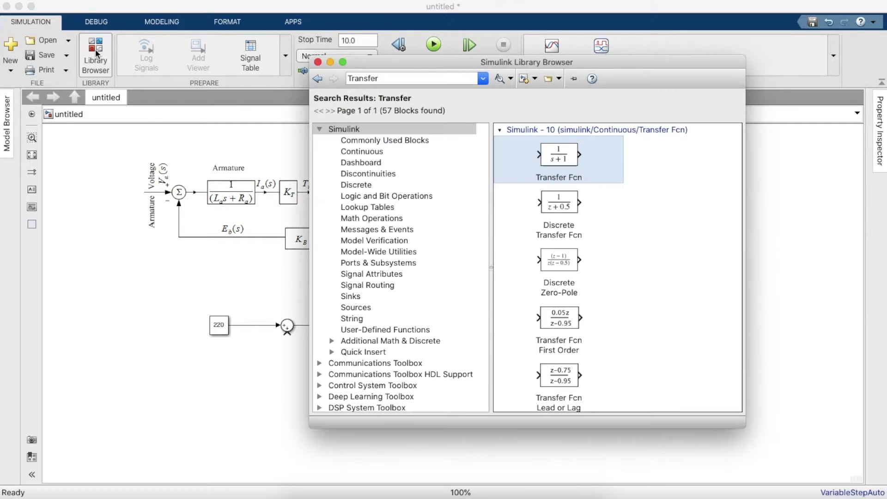
{"action": "double_click", "coordinate": [403, 79]}
{"action": "type", "text": "Gain"}
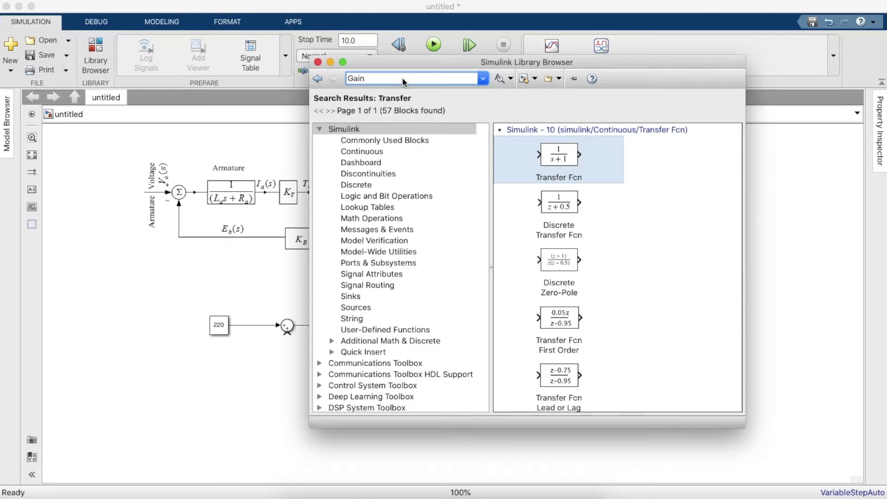
{"action": "key", "text": "Return"}
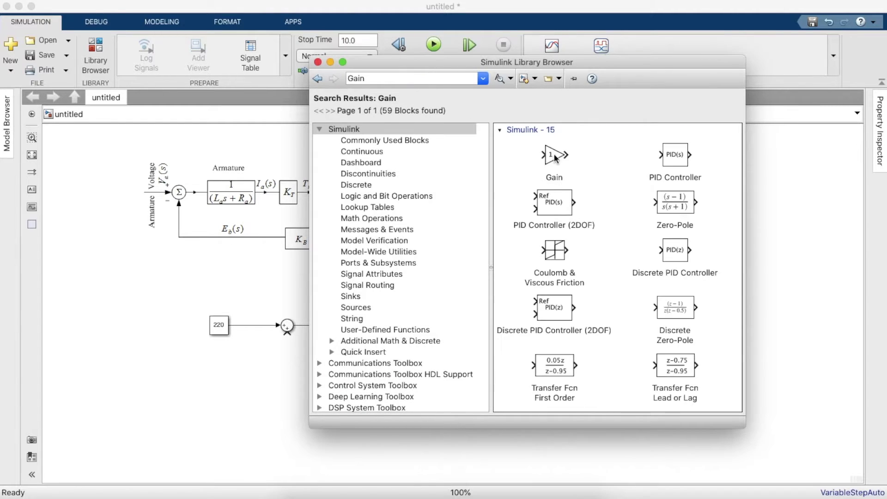
{"action": "left_click", "coordinate": [556, 159]}
{"action": "left_click_drag", "start_coordinate": [564, 159], "coordinate": [429, 329]}
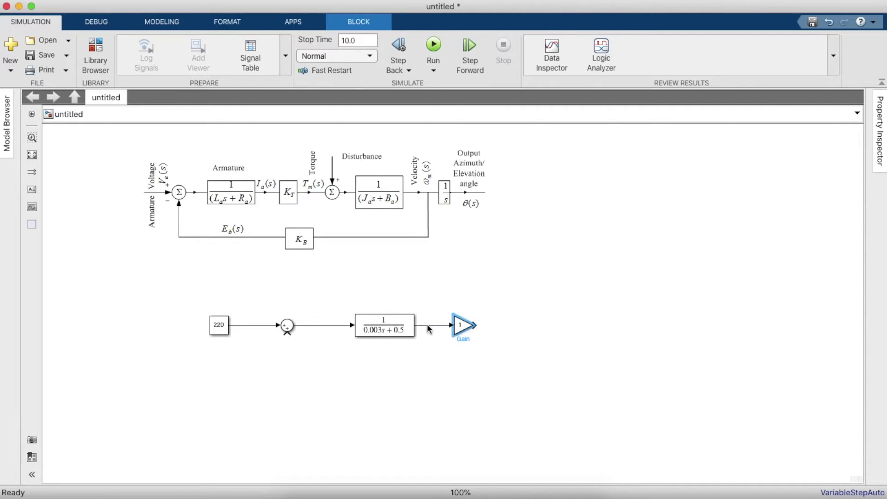
Set the Gain block's value to 0.8.
{"action": "double_click", "coordinate": [461, 324]}
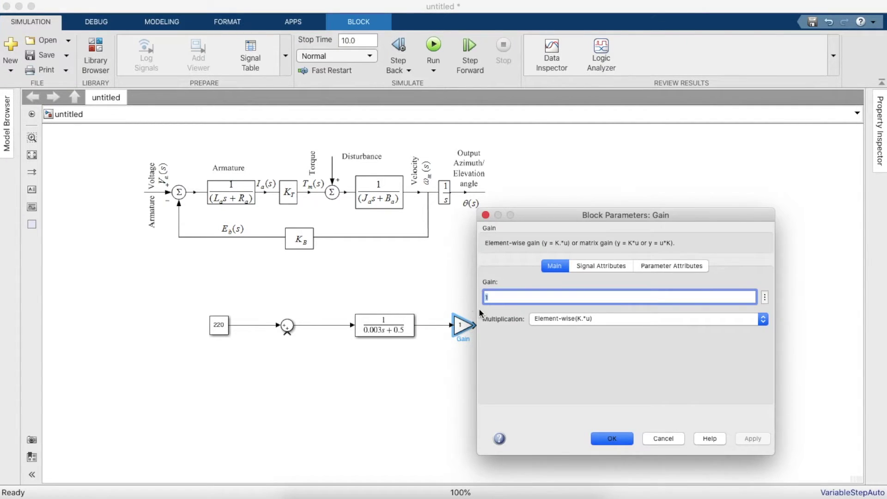
{"action": "key", "text": "BackSpace"}
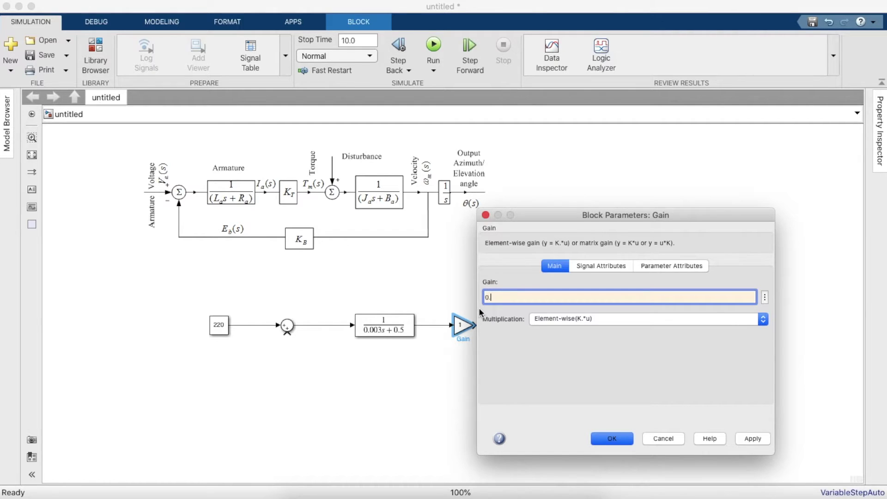
{"action": "type", "text": "0.8"}
{"action": "key", "text": "Return"}
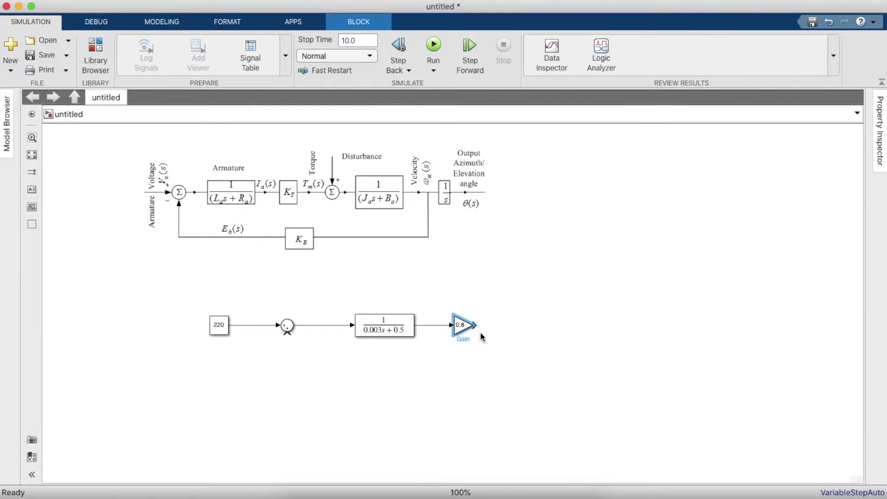
Duplicate the Sum block and place the copy right of the 0.8 gain.
{"action": "left_click", "coordinate": [286, 326]}
{"action": "key", "text": "ctrl+c"}
{"action": "key", "text": "ctrl+v"}
{"action": "left_click_drag", "start_coordinate": [295, 333], "coordinate": [507, 330]}
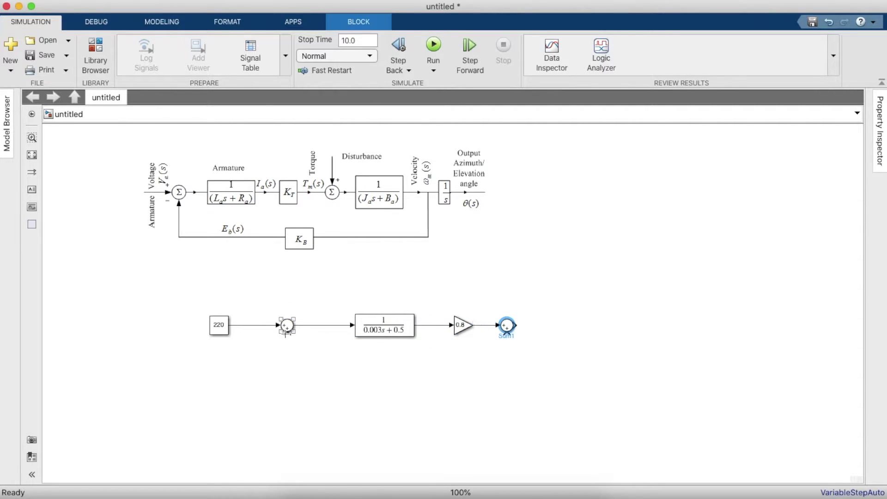
Change the first Sum's sign list so it subtracts its lower input.
{"action": "double_click", "coordinate": [287, 329]}
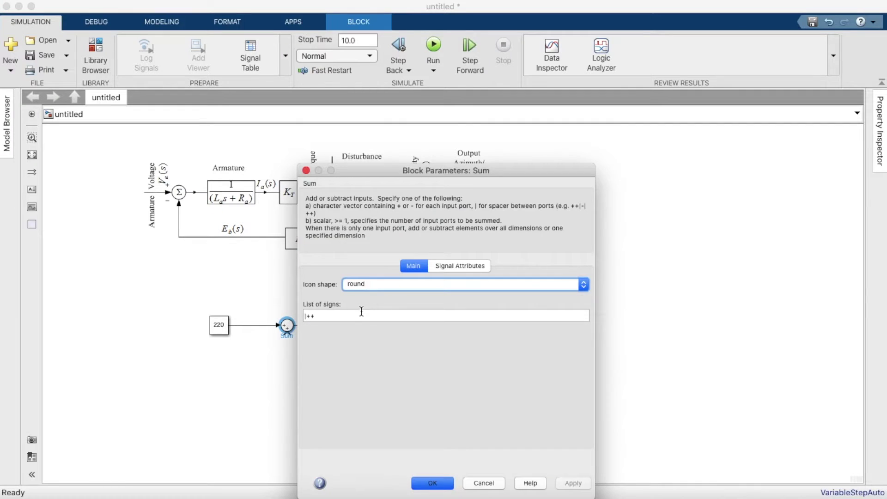
{"action": "left_click", "coordinate": [381, 313]}
{"action": "key", "text": "BackSpace"}
{"action": "type", "text": "-"}
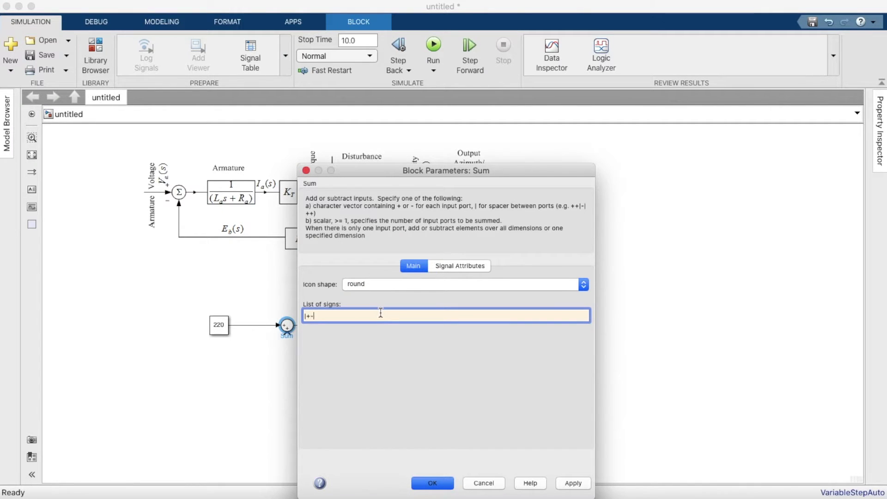
{"action": "key", "text": "Return"}
Set the second Sum's list of signs to |+-.
{"action": "double_click", "coordinate": [507, 326]}
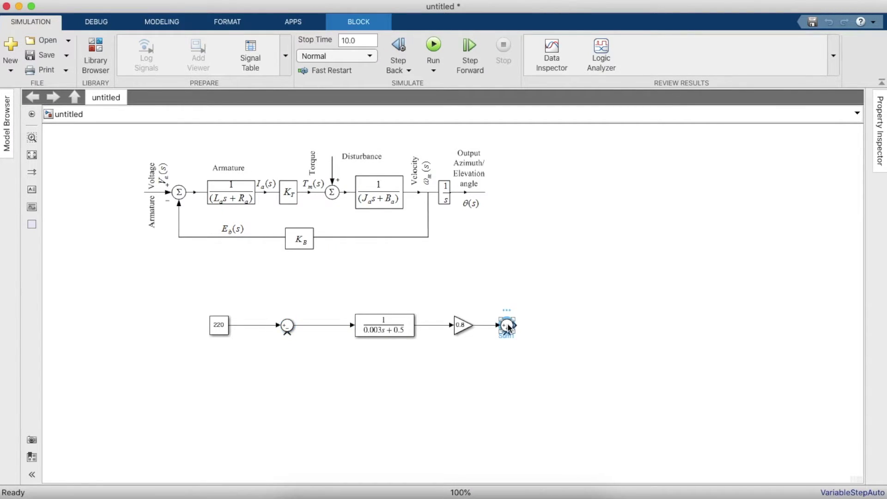
{"action": "left_click", "coordinate": [565, 313]}
{"action": "type", "text": "|+-"}
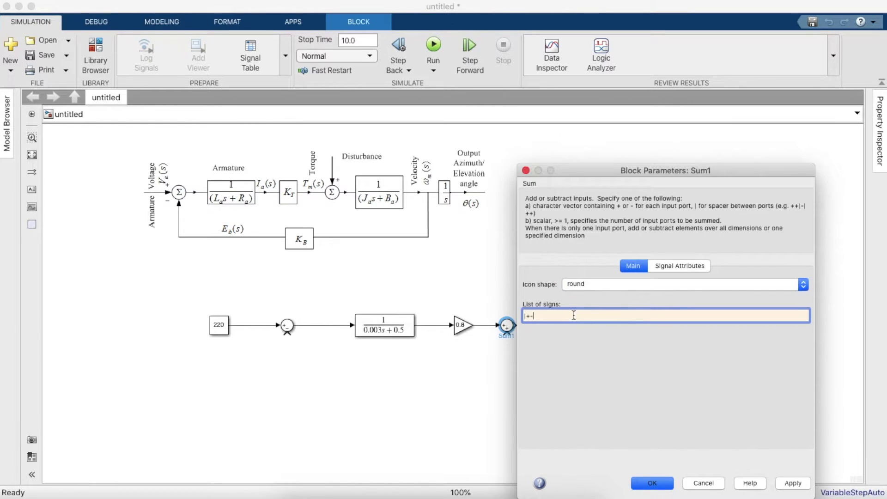
{"action": "key", "text": "Return"}
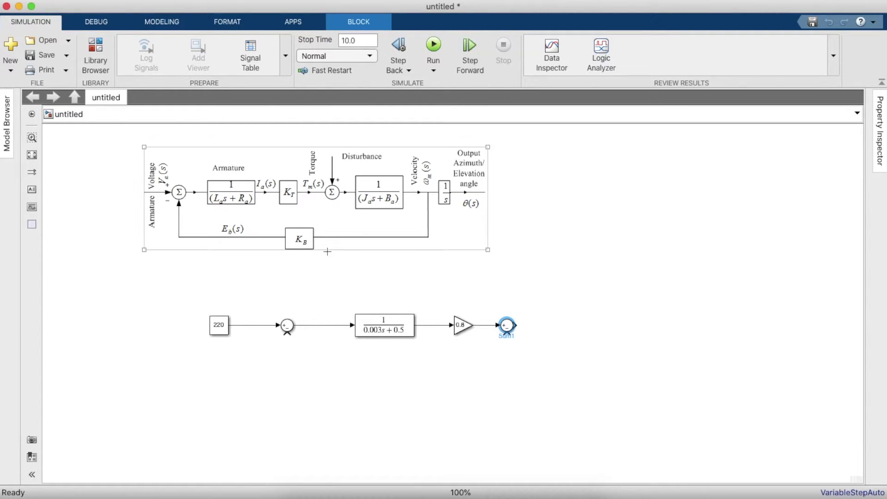
Copy the 220 constant below the second Sum and change the copy's value to 100.
{"action": "left_click", "coordinate": [218, 328]}
{"action": "left_click_drag", "start_coordinate": [218, 327], "coordinate": [507, 333]}
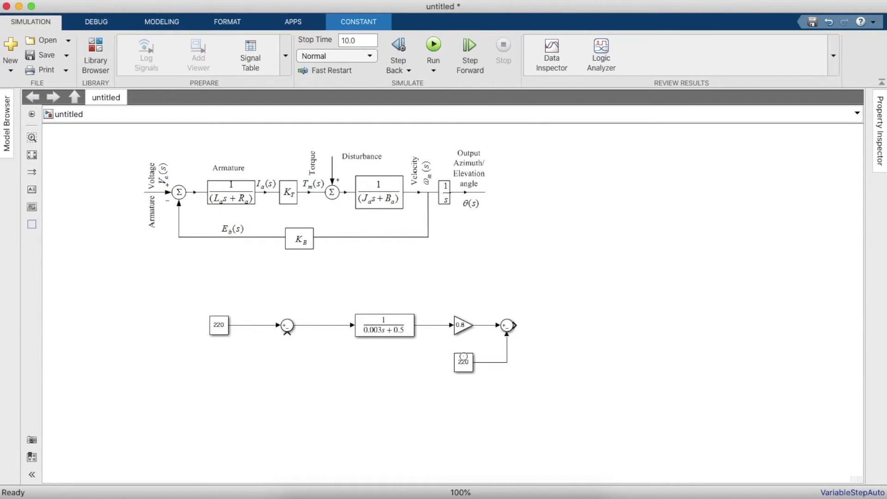
{"action": "double_click", "coordinate": [463, 362]}
{"action": "type", "text": "100"}
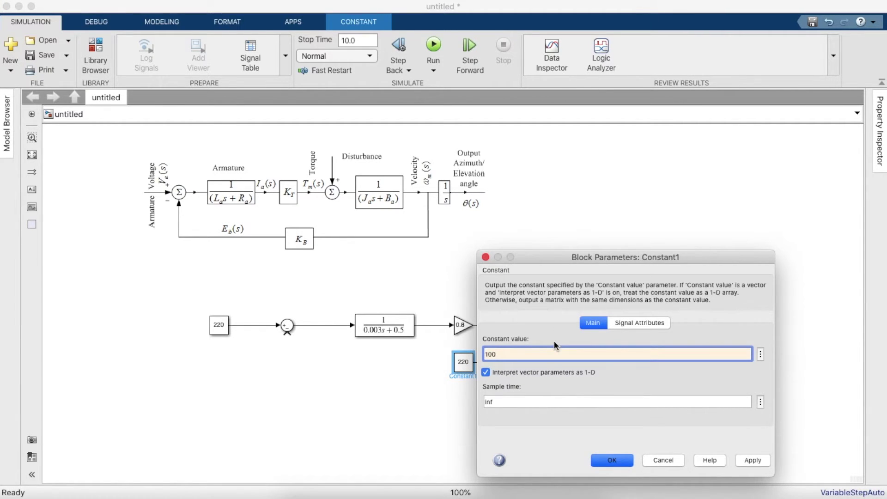
{"action": "key", "text": "Return"}
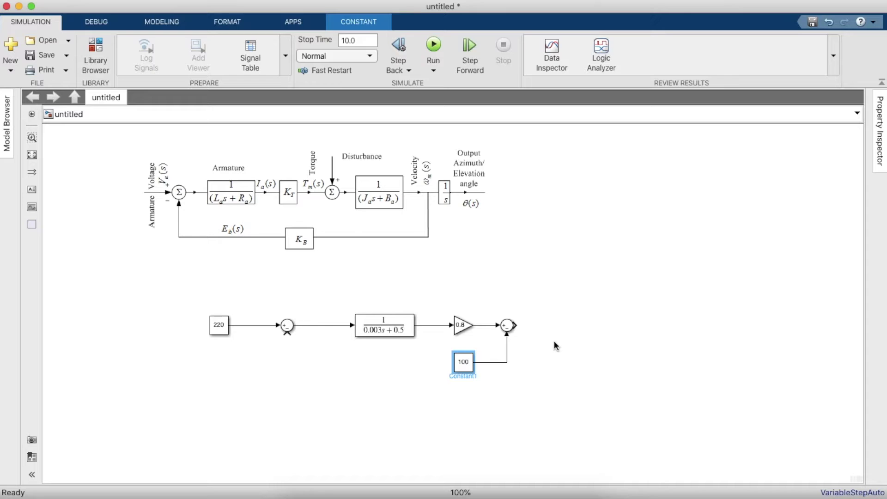
{"action": "left_click", "coordinate": [396, 318]}
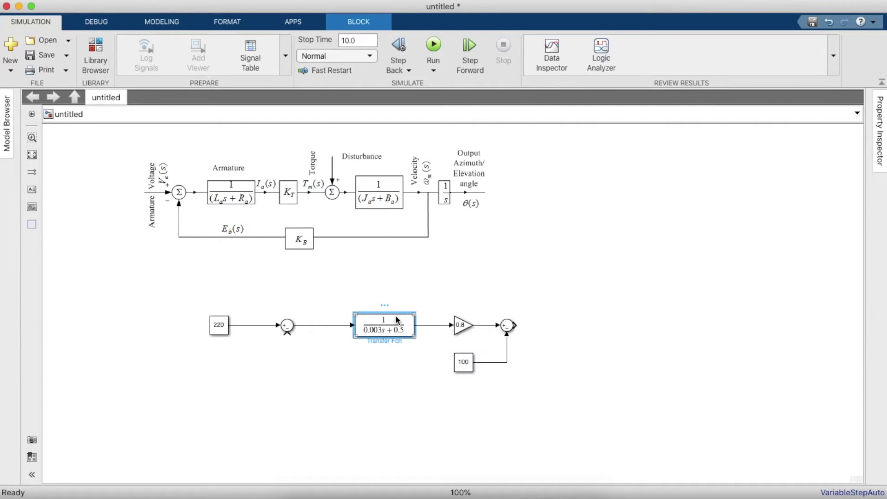
Duplicate the Transfer Fcn after the second Sum and set its denominator to [0.0167 0.01].
{"action": "left_click_drag", "start_coordinate": [396, 315], "coordinate": [520, 316]}
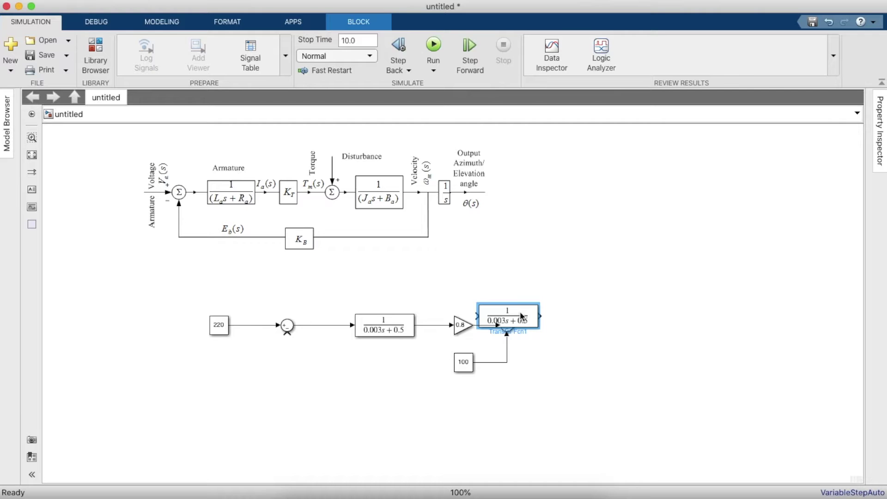
{"action": "left_click_drag", "start_coordinate": [520, 316], "coordinate": [606, 324]}
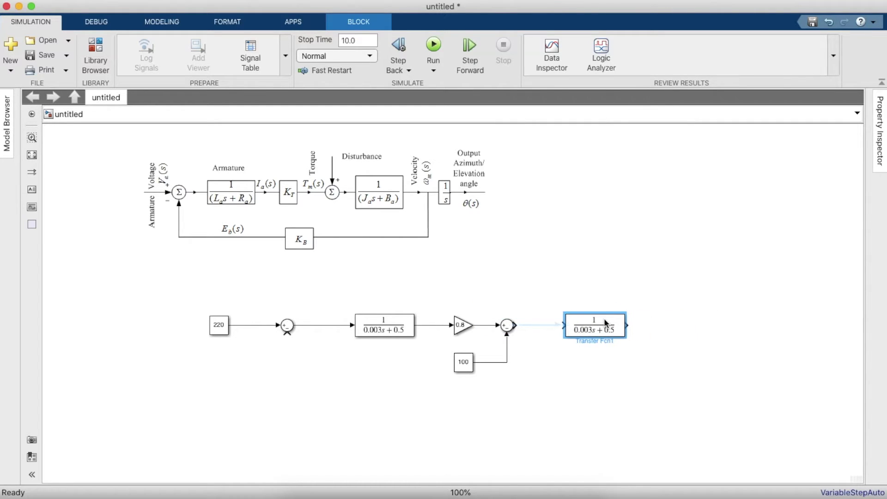
{"action": "double_click", "coordinate": [583, 327]}
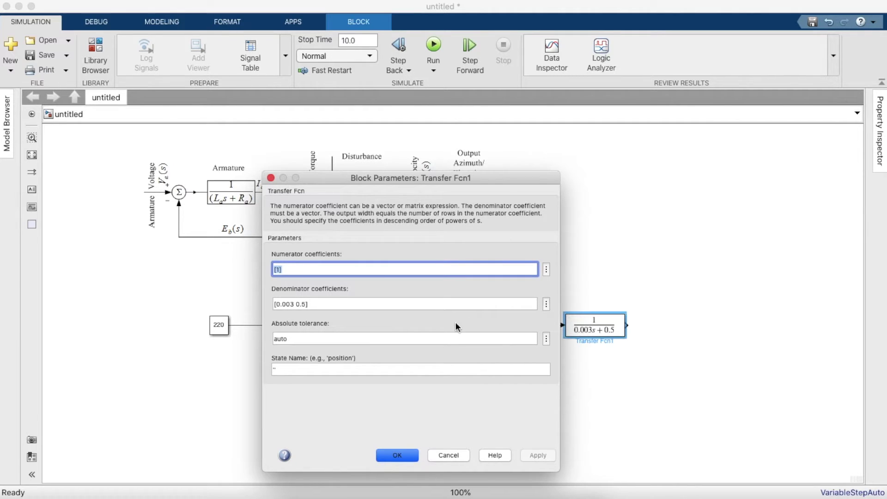
{"action": "left_click", "coordinate": [291, 305]}
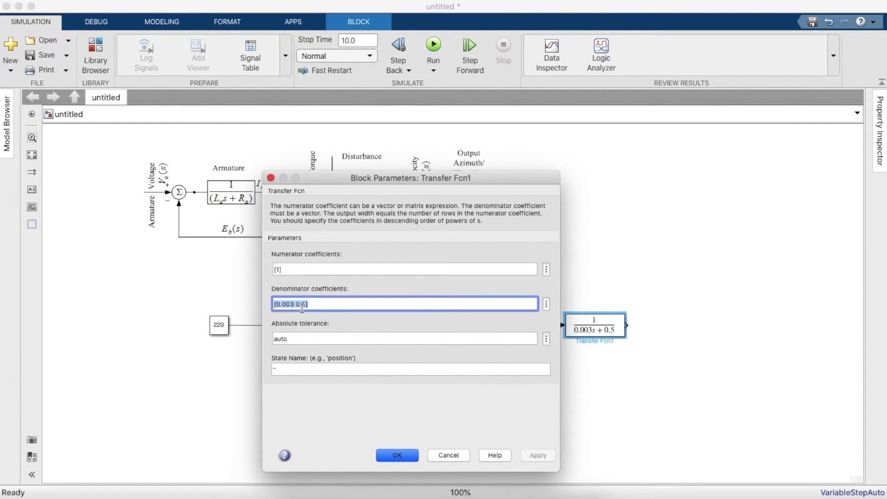
{"action": "left_click", "coordinate": [296, 304]}
{"action": "key", "text": "super+a"}
{"action": "key", "text": "super+v"}
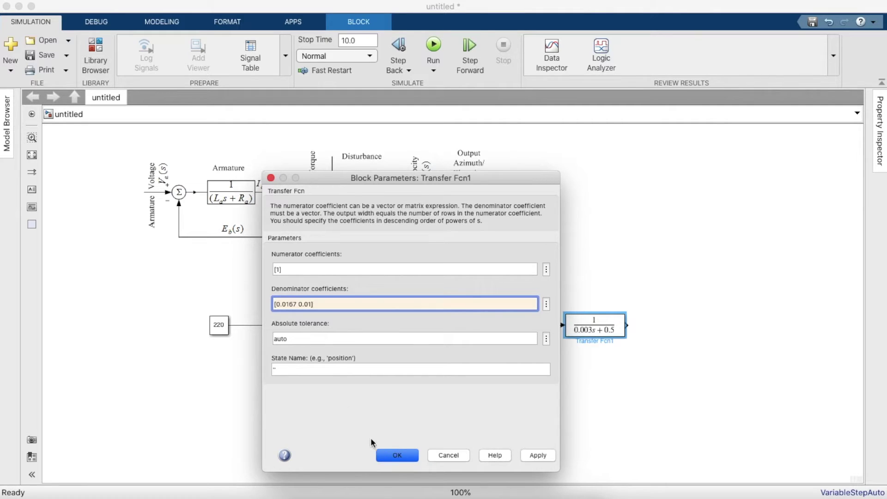
{"action": "left_click", "coordinate": [392, 456]}
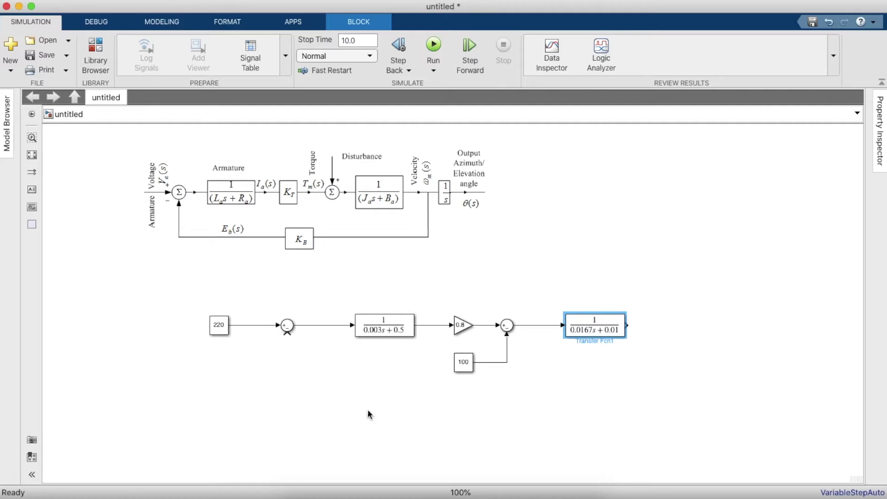
Copy the 0.8 Gain below, flip it left, and wire second transfer function output through it to Sum's lower input.
{"action": "left_click", "coordinate": [463, 326]}
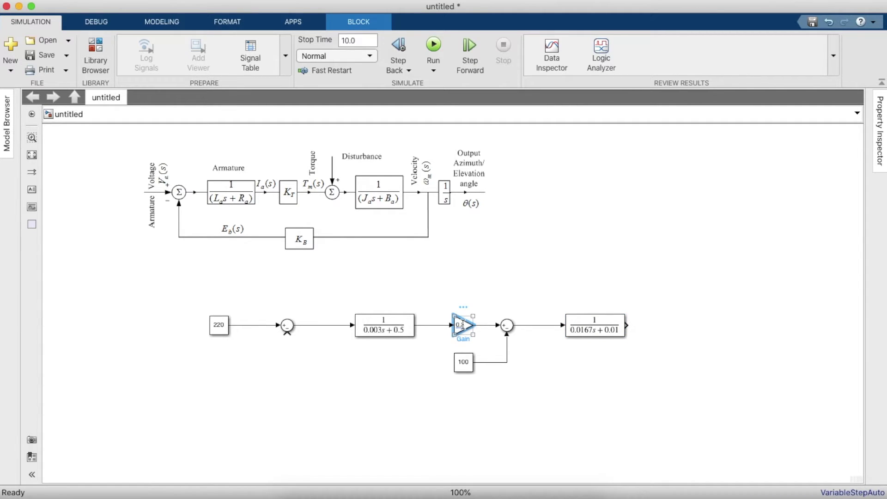
{"action": "left_click_drag", "start_coordinate": [464, 326], "coordinate": [451, 401]}
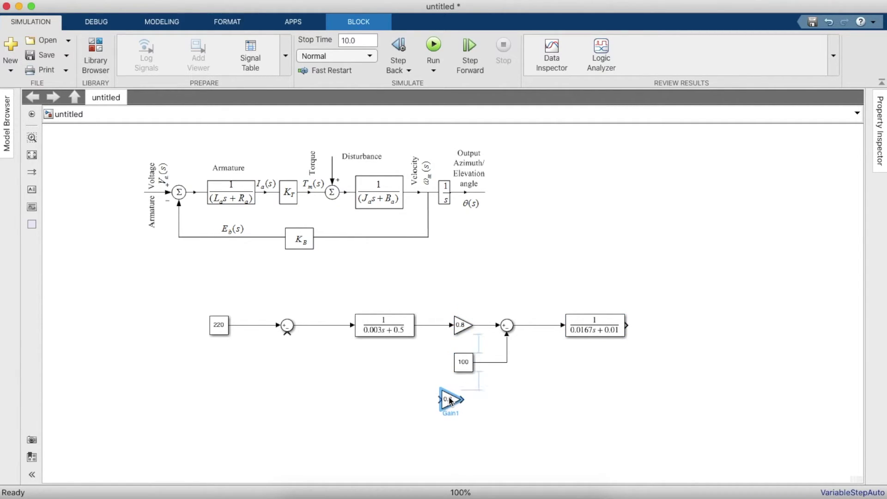
{"action": "key", "text": "ctrl+r"}
{"action": "key", "text": "ctrl+r"}
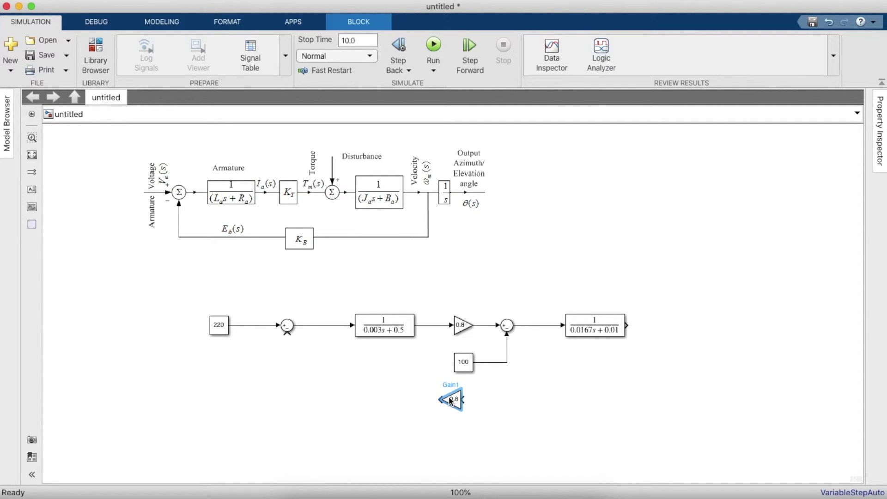
{"action": "left_click", "coordinate": [630, 323]}
{"action": "left_click", "coordinate": [464, 405]}
{"action": "left_click", "coordinate": [468, 409]}
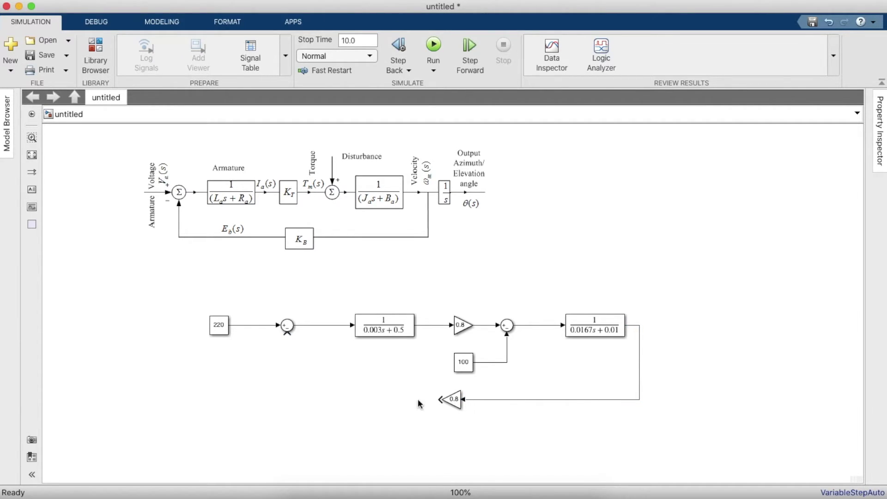
{"action": "left_click", "coordinate": [441, 400]}
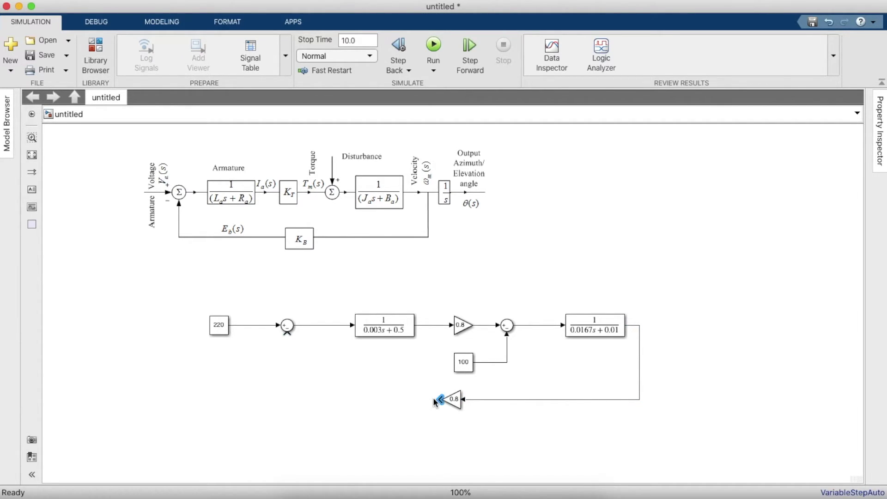
{"action": "left_click", "coordinate": [286, 333]}
Add a Scope block to the right of the model.
{"action": "left_click", "coordinate": [95, 56]}
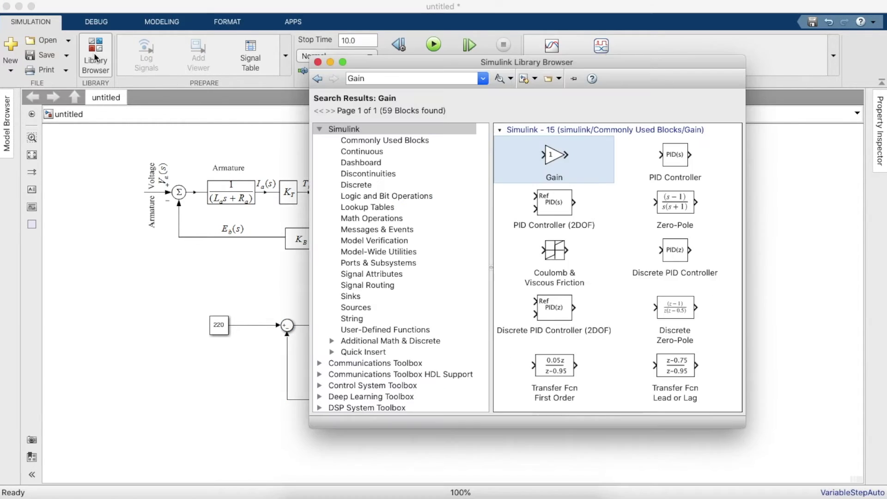
{"action": "left_click", "coordinate": [380, 78]}
{"action": "key", "text": "BackSpace"}
{"action": "type", "text": "Scope"}
{"action": "key", "text": "Return"}
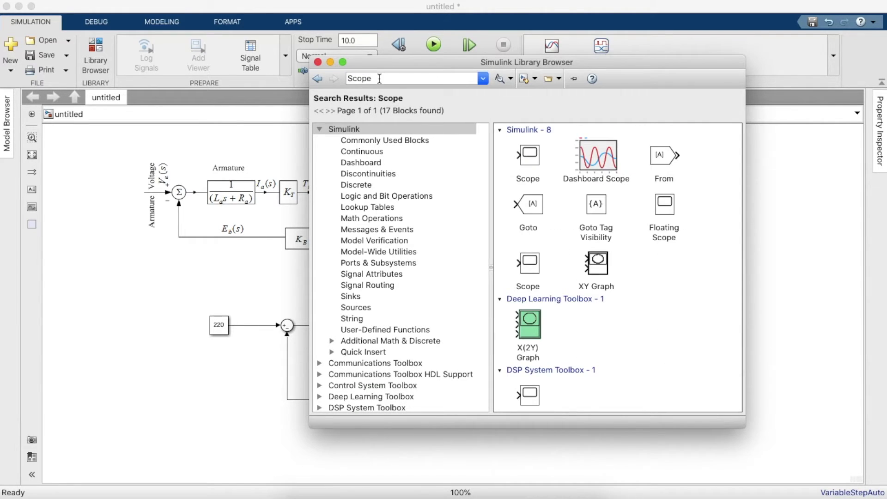
{"action": "left_click_drag", "start_coordinate": [530, 157], "coordinate": [722, 333]}
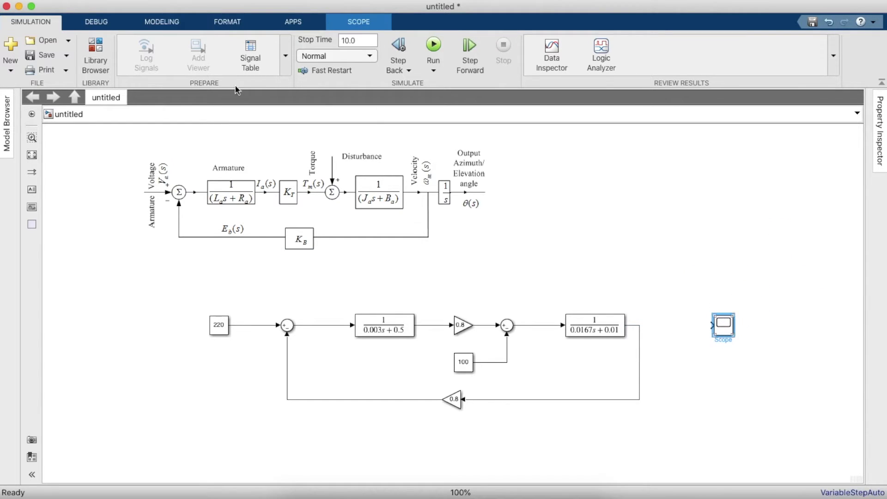
Add an Integrator block just before the Scope.
{"action": "left_click", "coordinate": [95, 56]}
{"action": "double_click", "coordinate": [386, 77]}
{"action": "key", "text": "BackSpace"}
{"action": "type", "text": "Integr"}
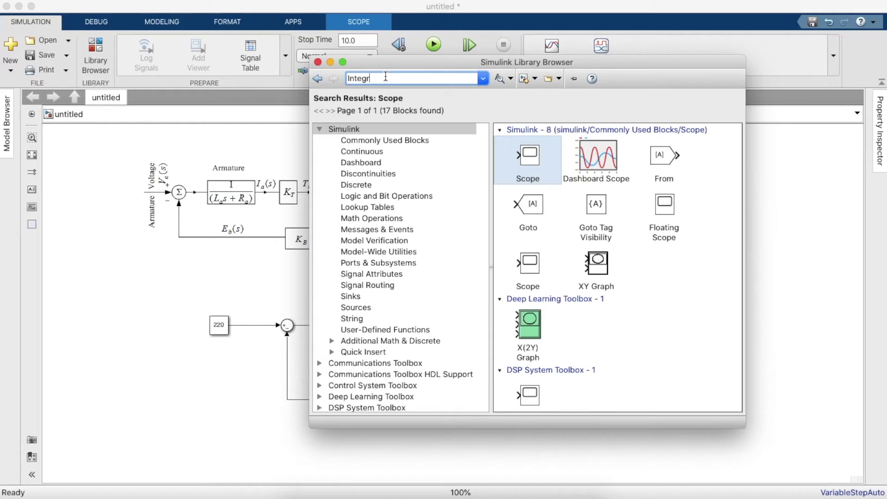
{"action": "key", "text": "BackSpace"}
{"action": "key", "text": "BackSpace"}
{"action": "key", "text": "BackSpace"}
{"action": "key", "text": "BackSpace"}
{"action": "key", "text": "BackSpace"}
{"action": "key", "text": "BackSpace"}
{"action": "left_click", "coordinate": [386, 77]}
{"action": "type", "text": "Integrator"}
{"action": "key", "text": "Return"}
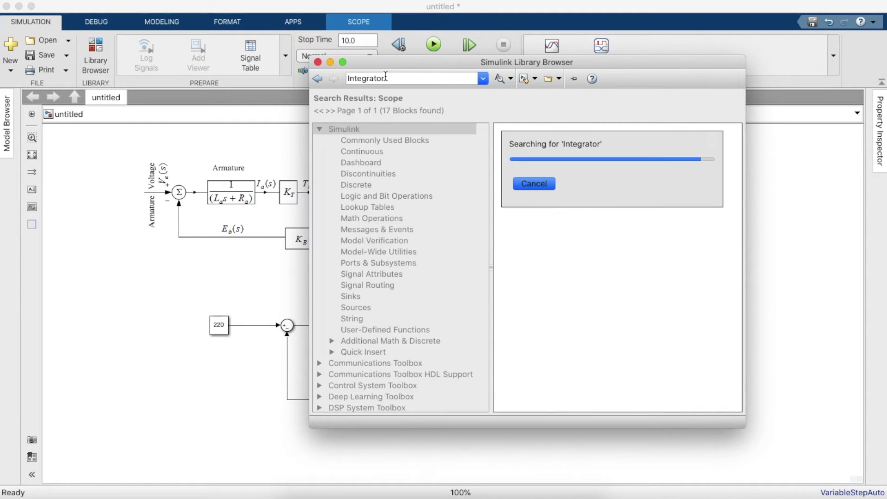
{"action": "left_click_drag", "start_coordinate": [619, 158], "coordinate": [679, 330]}
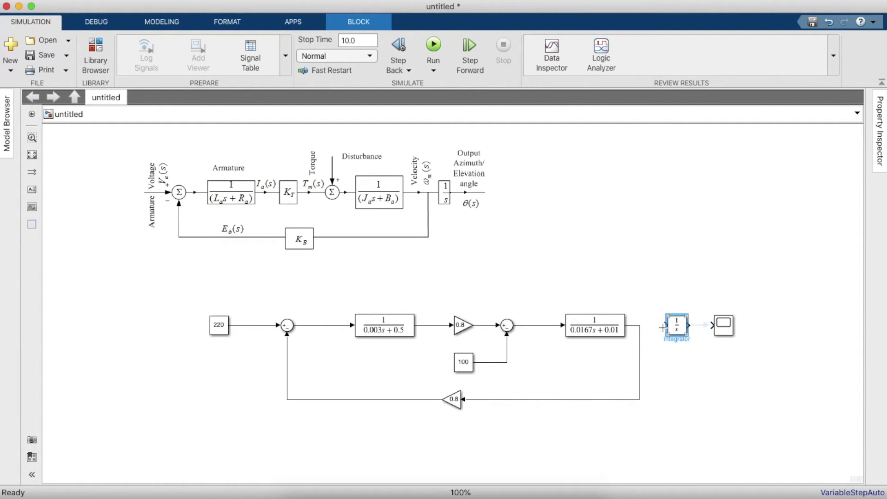
Wire the second transfer function's output through the Integrator into the Scope.
{"action": "left_click", "coordinate": [655, 329]}
{"action": "left_click_drag", "start_coordinate": [688, 326], "coordinate": [752, 330]}
{"action": "left_click", "coordinate": [725, 330]}
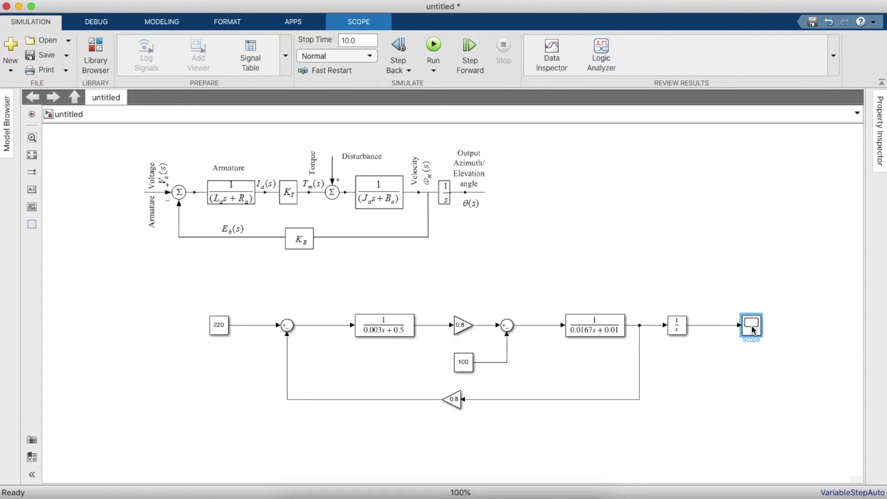
{"action": "left_click", "coordinate": [96, 51]}
Add a Display on the integrator output and a copy connected to the speed signal.
{"action": "left_click", "coordinate": [360, 76]}
{"action": "key", "text": "BackSpace"}
{"action": "type", "text": "S"}
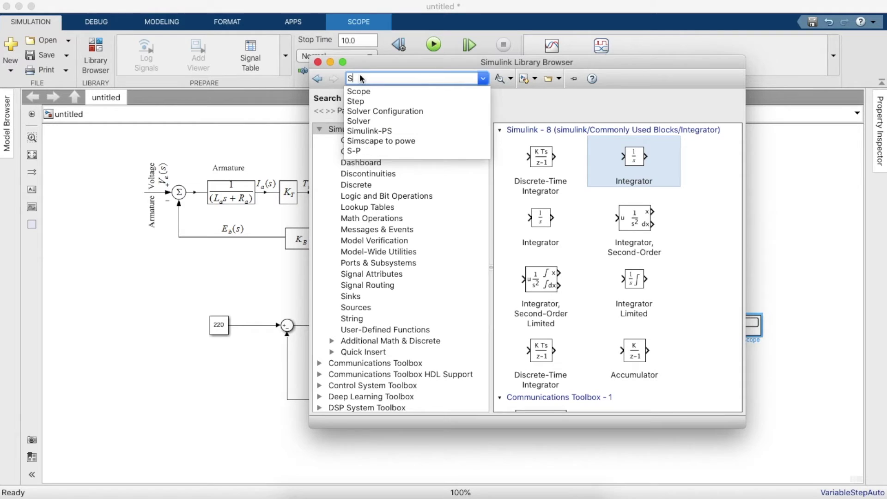
{"action": "key", "text": "BackSpace"}
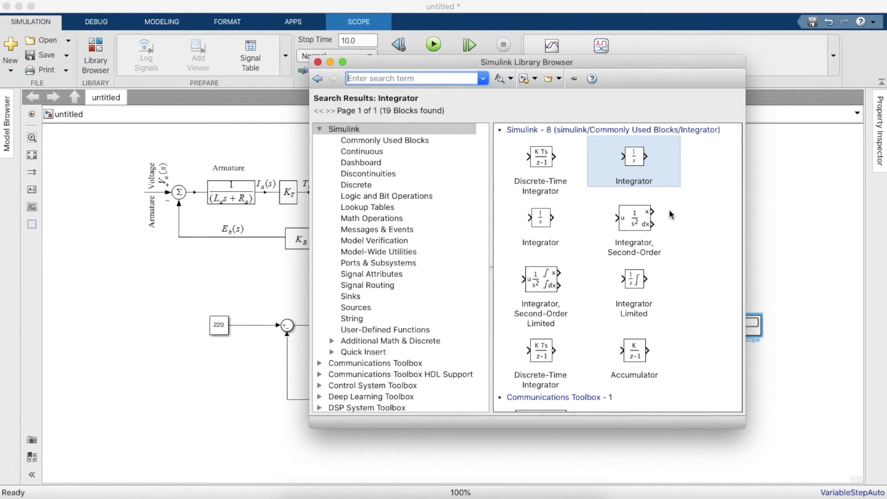
{"action": "type", "text": "Display"}
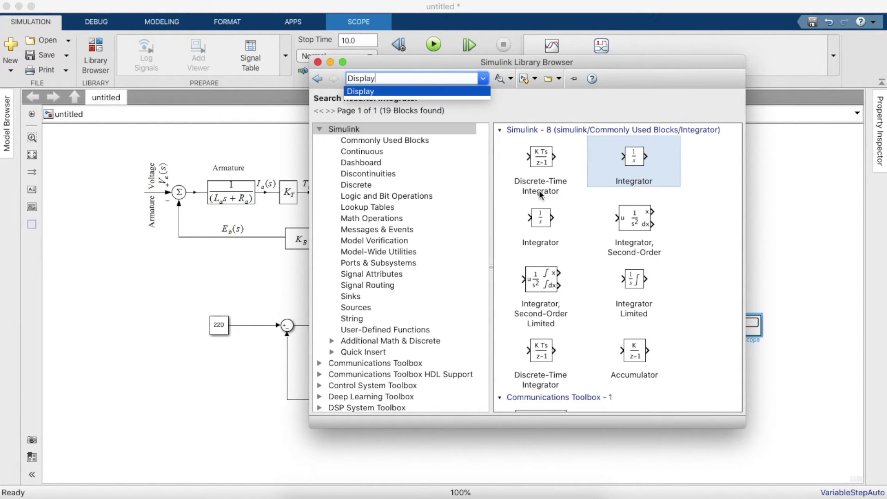
{"action": "key", "text": "Return"}
{"action": "mouse_move", "coordinate": [555, 358]}
{"action": "left_mouse_down"}
{"action": "mouse_move", "coordinate": [568, 363]}
{"action": "mouse_move", "coordinate": [792, 235]}
{"action": "mouse_move", "coordinate": [725, 289]}
{"action": "mouse_move", "coordinate": [741, 287]}
{"action": "mouse_move", "coordinate": [744, 274]}
{"action": "mouse_move", "coordinate": [734, 273]}
{"action": "mouse_move", "coordinate": [718, 325]}
{"action": "left_mouse_up"}
{"action": "left_click", "coordinate": [706, 321]}
{"action": "left_click", "coordinate": [745, 268]}
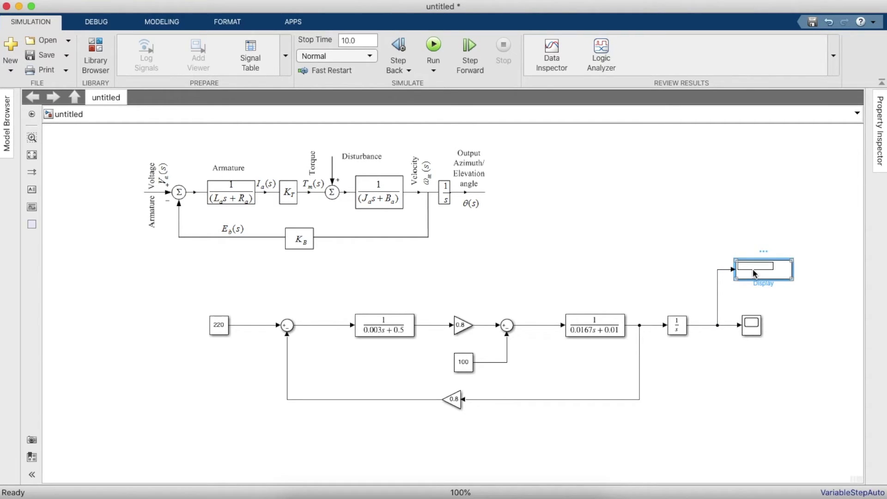
{"action": "mouse_move", "coordinate": [758, 259]}
{"action": "left_mouse_down"}
{"action": "mouse_move", "coordinate": [756, 275]}
{"action": "mouse_move", "coordinate": [762, 267]}
{"action": "mouse_move", "coordinate": [755, 244]}
{"action": "mouse_move", "coordinate": [762, 245]}
{"action": "left_mouse_up"}
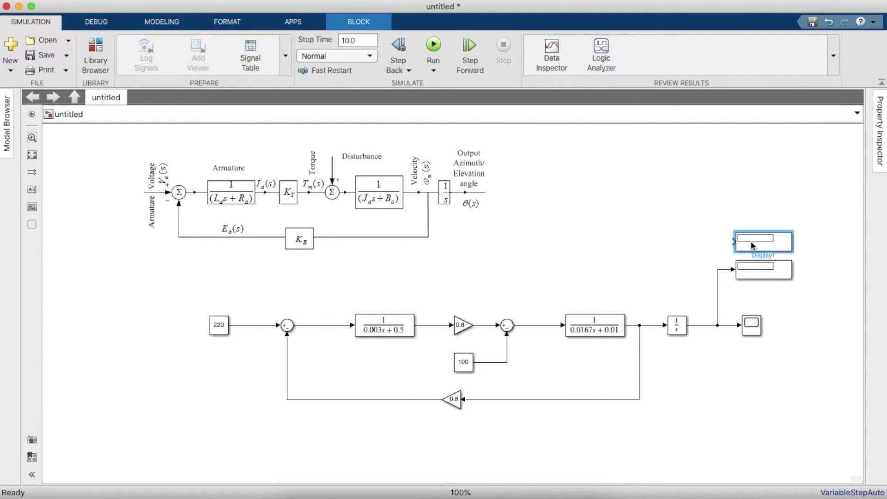
{"action": "mouse_move", "coordinate": [653, 325]}
{"action": "left_mouse_down"}
{"action": "mouse_move", "coordinate": [732, 242]}
{"action": "mouse_move", "coordinate": [761, 237]}
{"action": "mouse_move", "coordinate": [761, 209]}
{"action": "left_mouse_up"}
Rename the upper display Speed and the lower display Distance.
{"action": "left_click", "coordinate": [761, 221]}
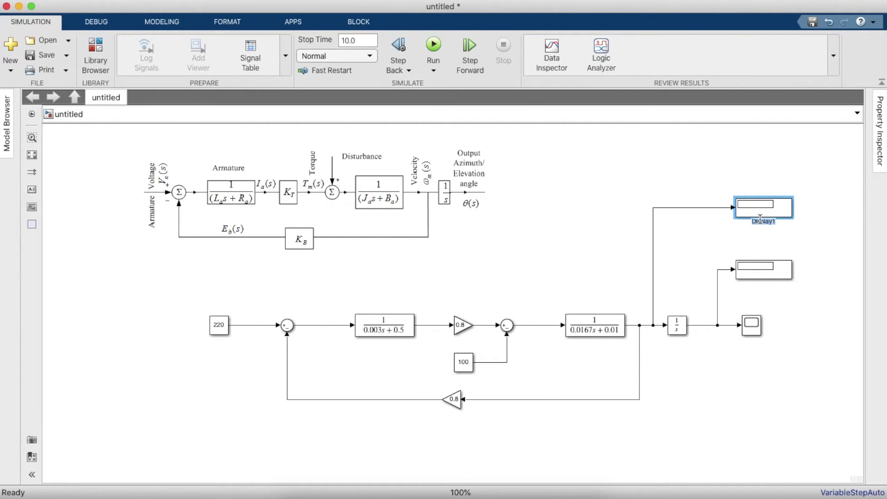
{"action": "left_click", "coordinate": [751, 272]}
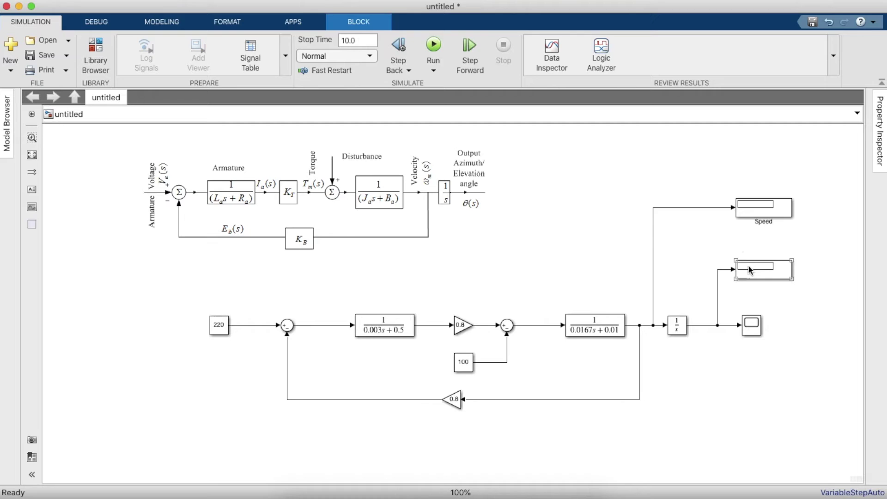
{"action": "left_click", "coordinate": [761, 283]}
{"action": "type", "text": "Pos"}
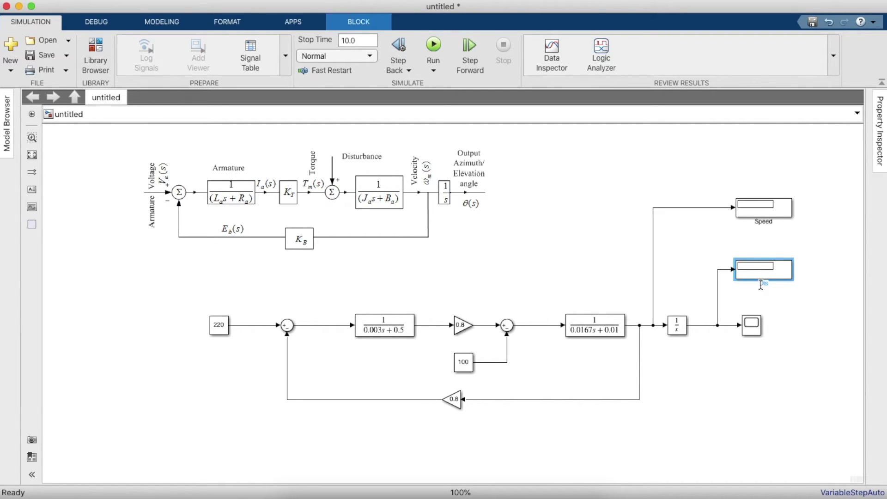
{"action": "left_click", "coordinate": [799, 332]}
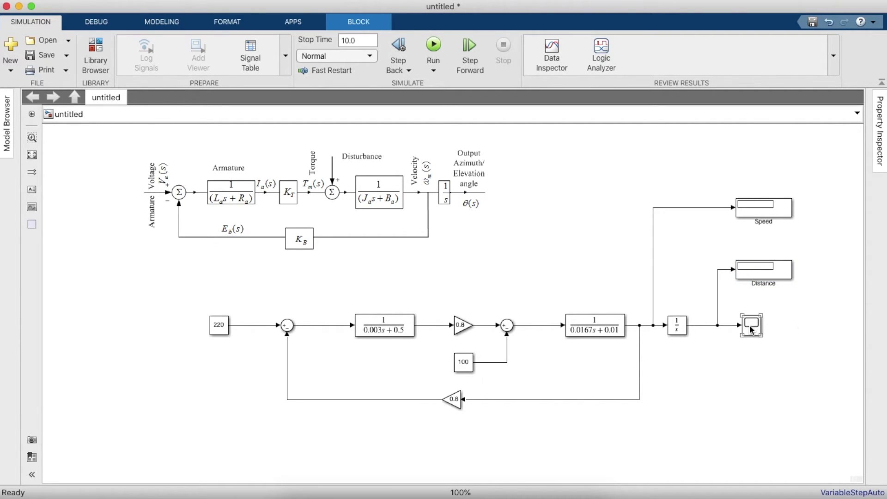
{"action": "left_click", "coordinate": [745, 328]}
Wire the speed signal into the Scope and run the simulation, giving Speed 195.3 and Distance 1950.
{"action": "left_click_drag", "start_coordinate": [742, 333], "coordinate": [659, 326]}
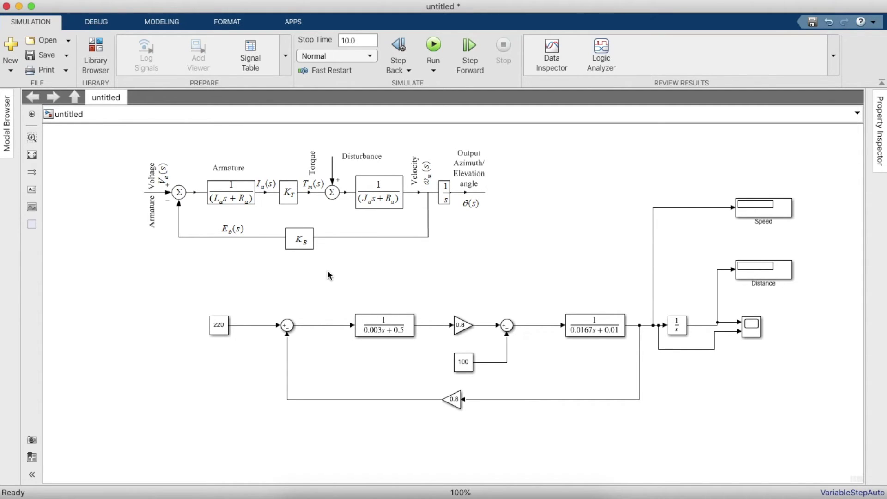
{"action": "left_click", "coordinate": [432, 46]}
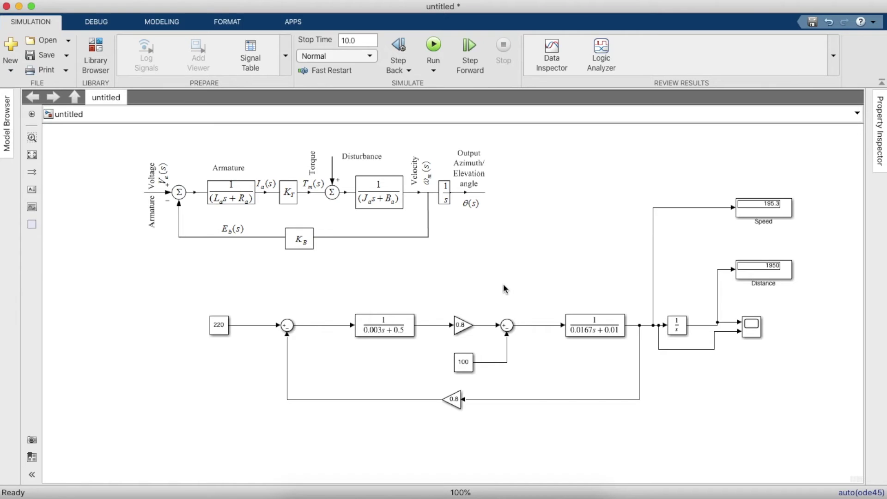
{"action": "left_click", "coordinate": [763, 274]}
{"action": "left_click", "coordinate": [507, 228]}
{"action": "left_click", "coordinate": [759, 329]}
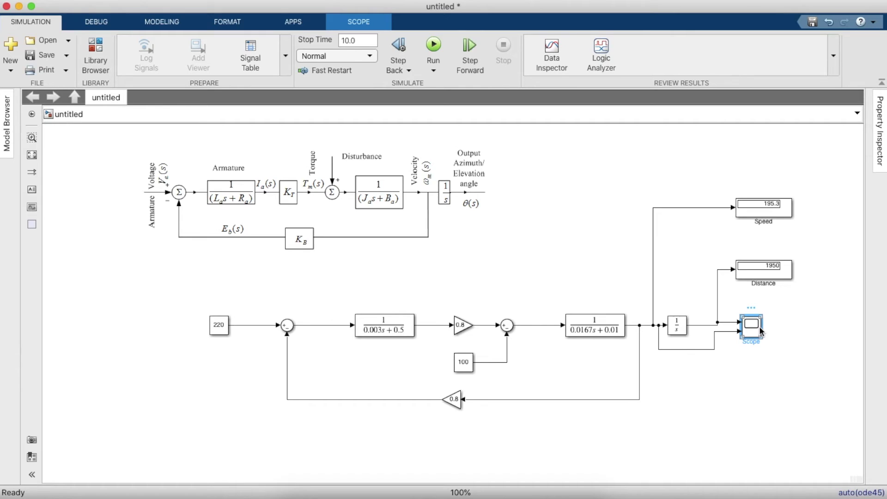
Open the Scope, switch it to a 1x2 side-by-side layout, and fit both plots' axes to the data.
{"action": "double_click", "coordinate": [761, 329]}
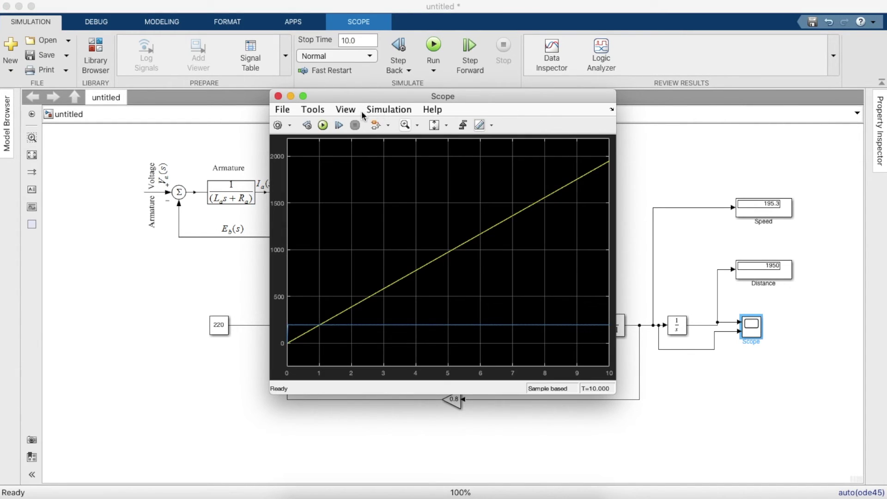
{"action": "left_click", "coordinate": [351, 110]}
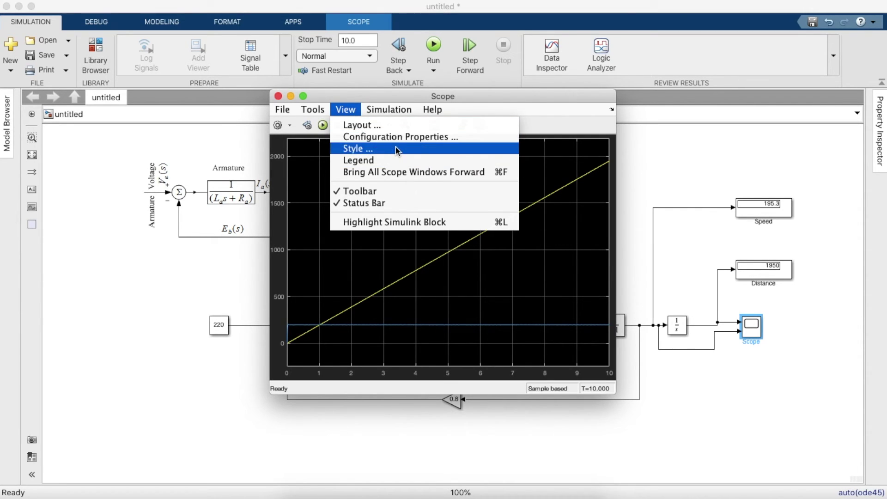
{"action": "left_click", "coordinate": [394, 124]}
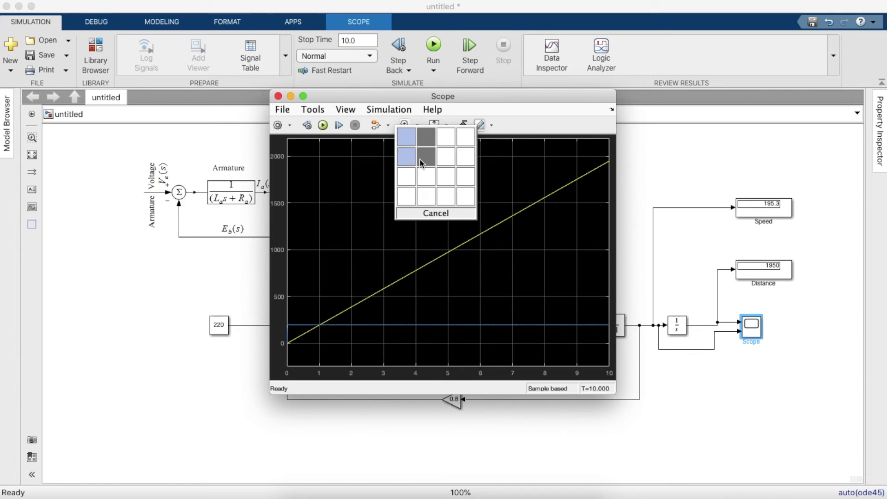
{"action": "left_click", "coordinate": [420, 139]}
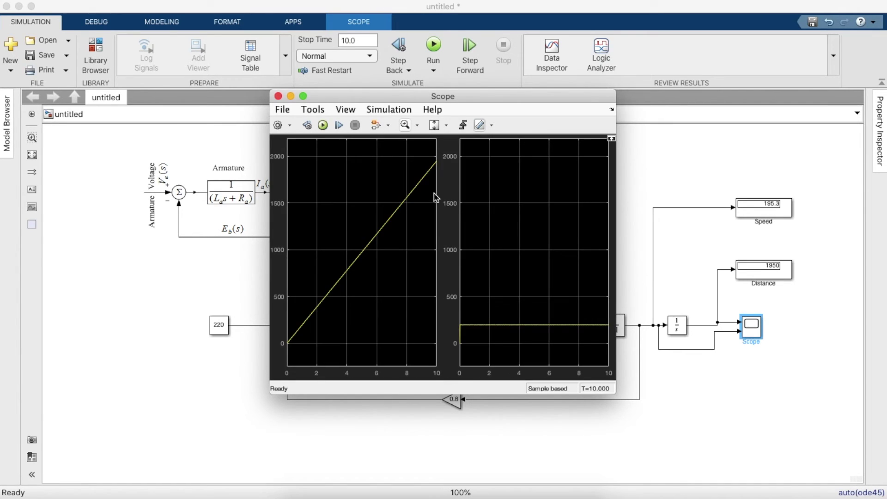
{"action": "left_click", "coordinate": [446, 126]}
{"action": "left_click", "coordinate": [436, 161]}
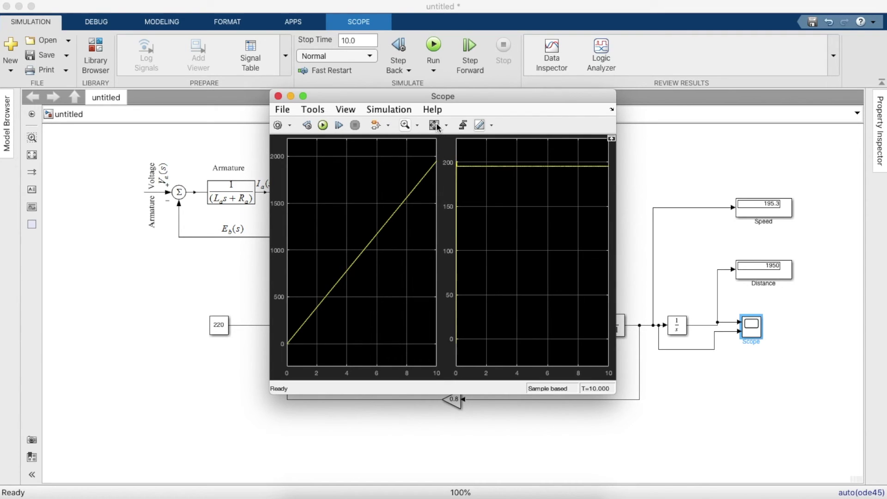
Zoom into the early seconds and the 180–200 speed range, then rescale both plots and maximize the Scope.
{"action": "left_click", "coordinate": [405, 124]}
{"action": "left_click_drag", "start_coordinate": [496, 193], "coordinate": [447, 189]}
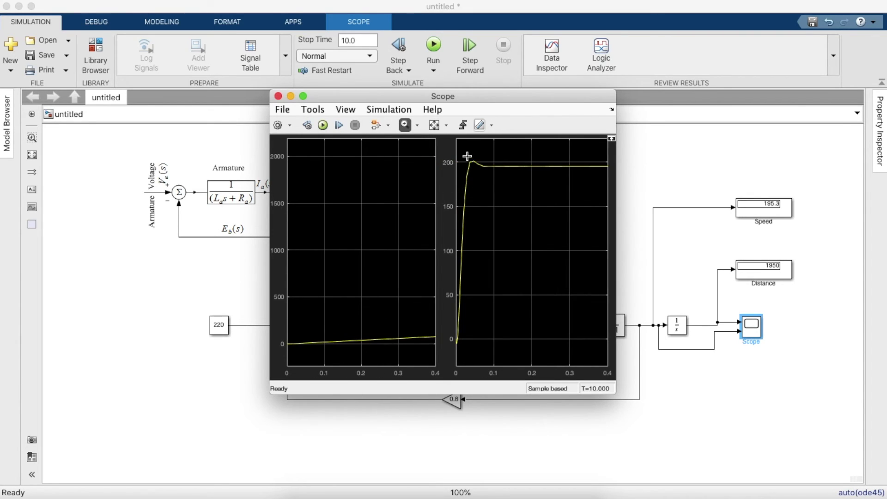
{"action": "left_click", "coordinate": [435, 124]}
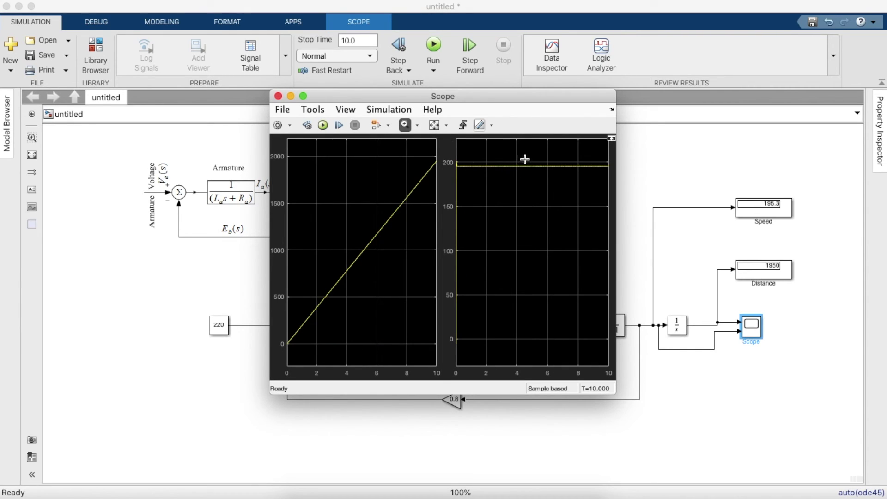
{"action": "left_click_drag", "start_coordinate": [524, 180], "coordinate": [524, 182]}
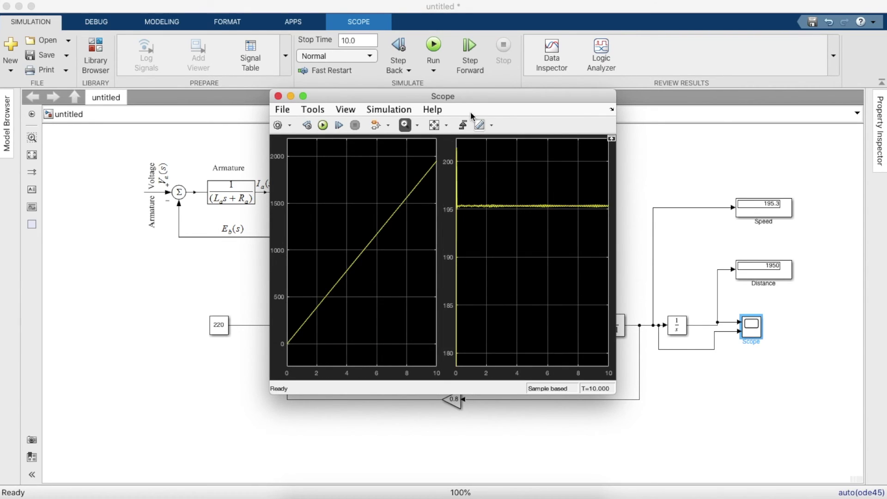
{"action": "double_click", "coordinate": [432, 185]}
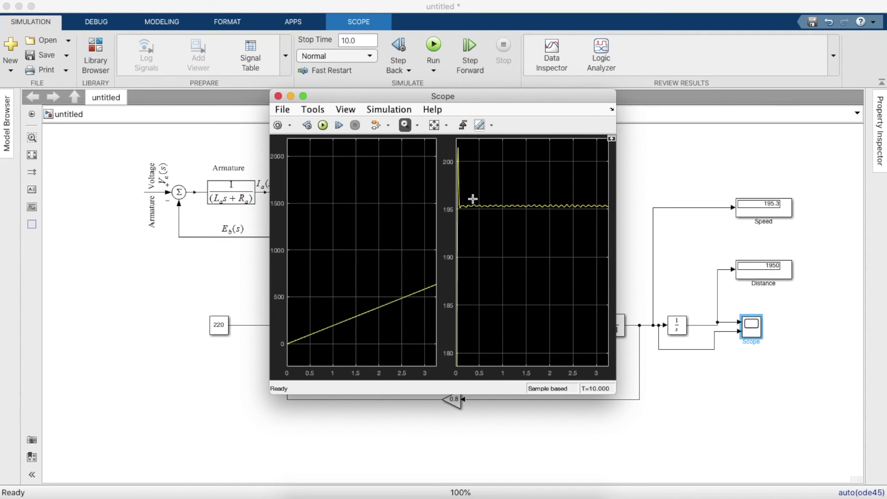
{"action": "left_click_drag", "start_coordinate": [473, 194], "coordinate": [439, 192]}
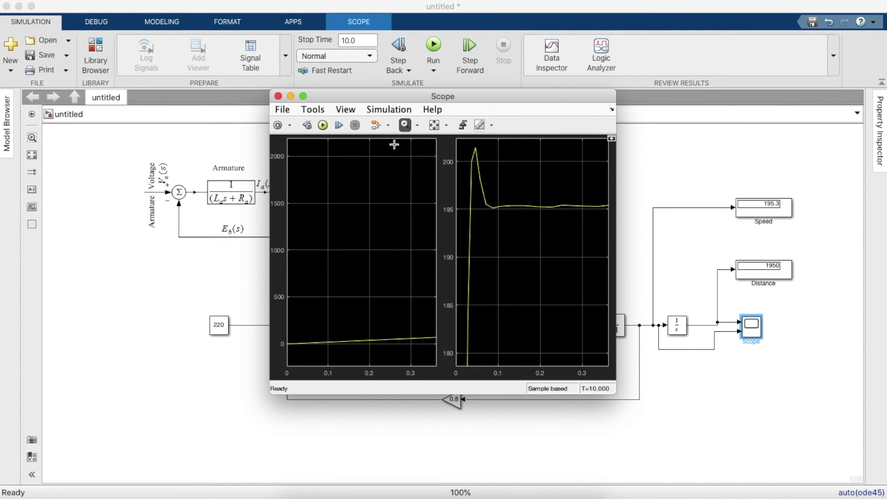
{"action": "left_click", "coordinate": [434, 125]}
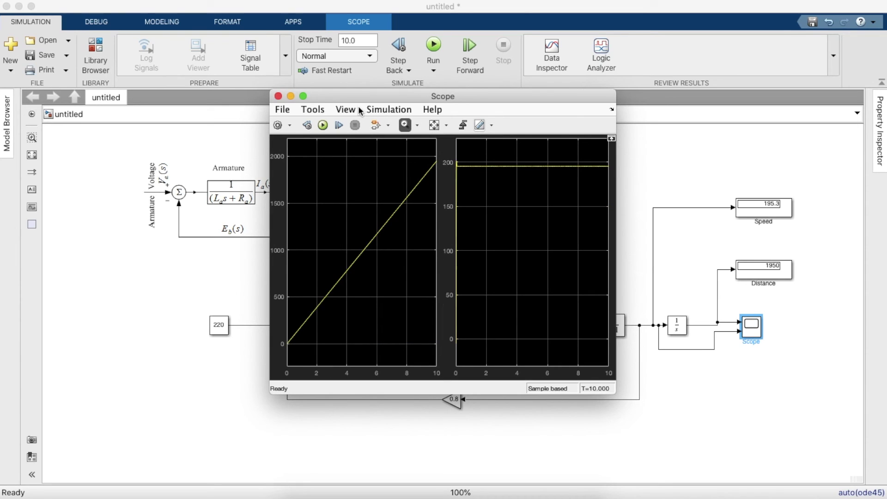
{"action": "left_click", "coordinate": [303, 95]}
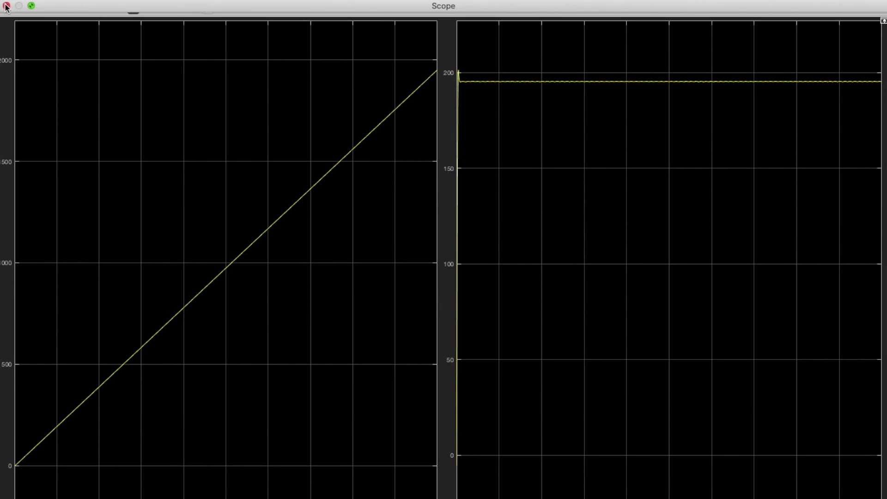
Close the Scope window and deselect the block, leaving Speed 195.3 and Distance 1950 displayed.
{"action": "left_click", "coordinate": [7, 6]}
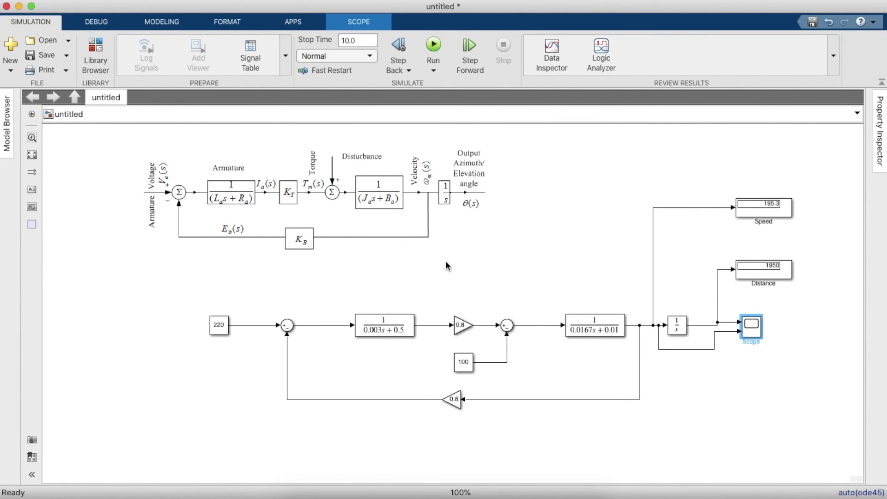
{"action": "left_click", "coordinate": [590, 218]}
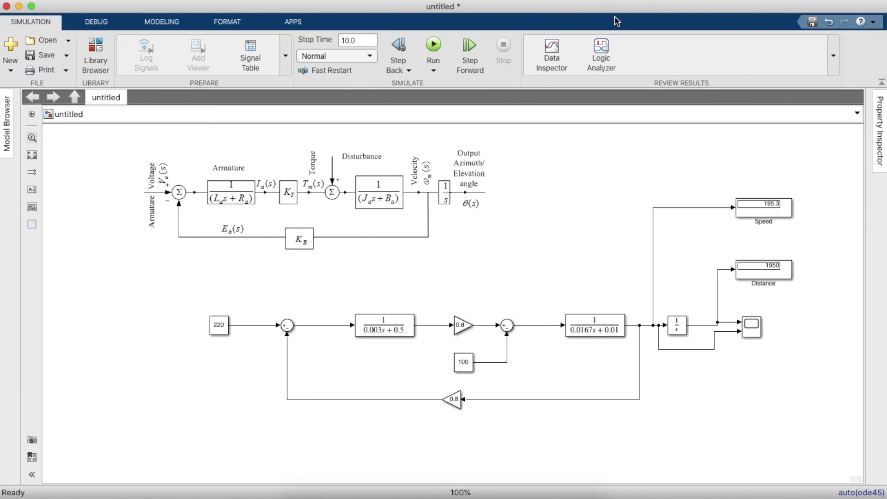